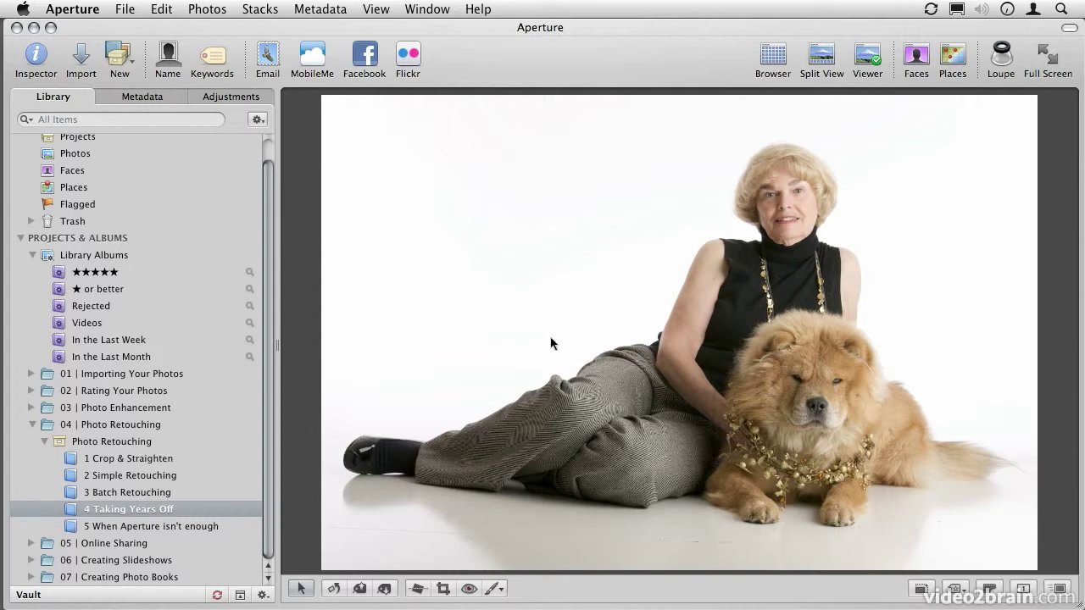
# - Zoom in on the woman's face, choose the Retouch brush and move its settings clear of the face
pyautogui.press('z')
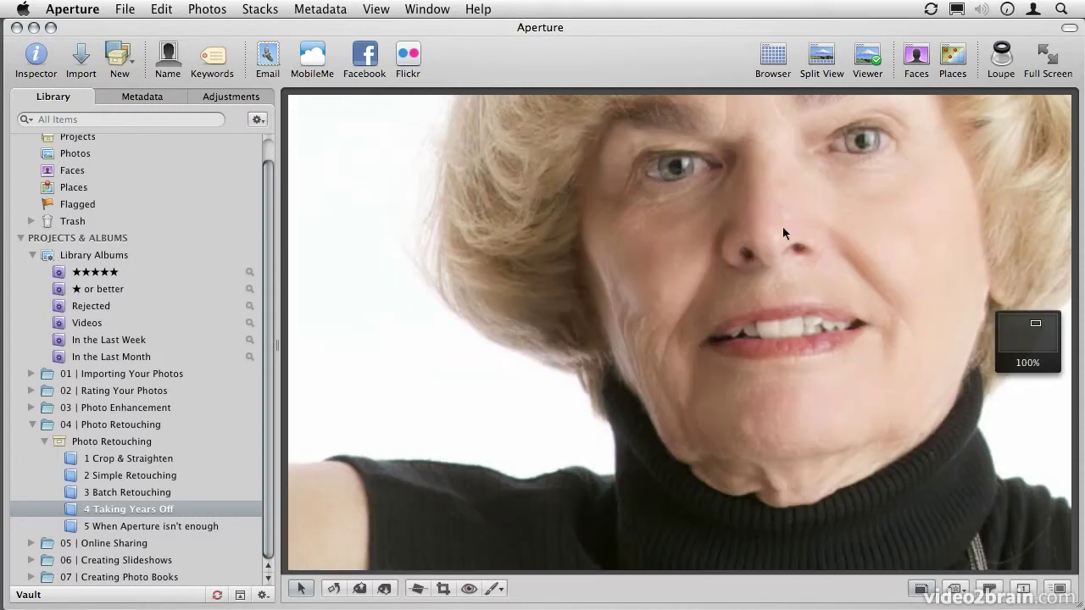
pyautogui.moveTo(800, 217); pyautogui.dragTo(726, 281)
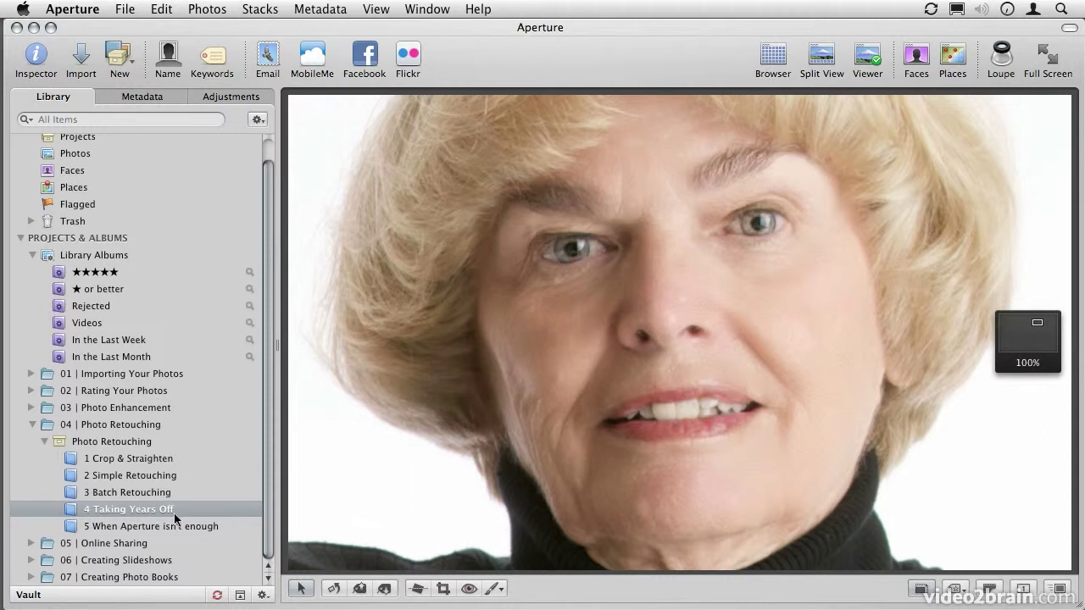
pyautogui.click(492, 589)
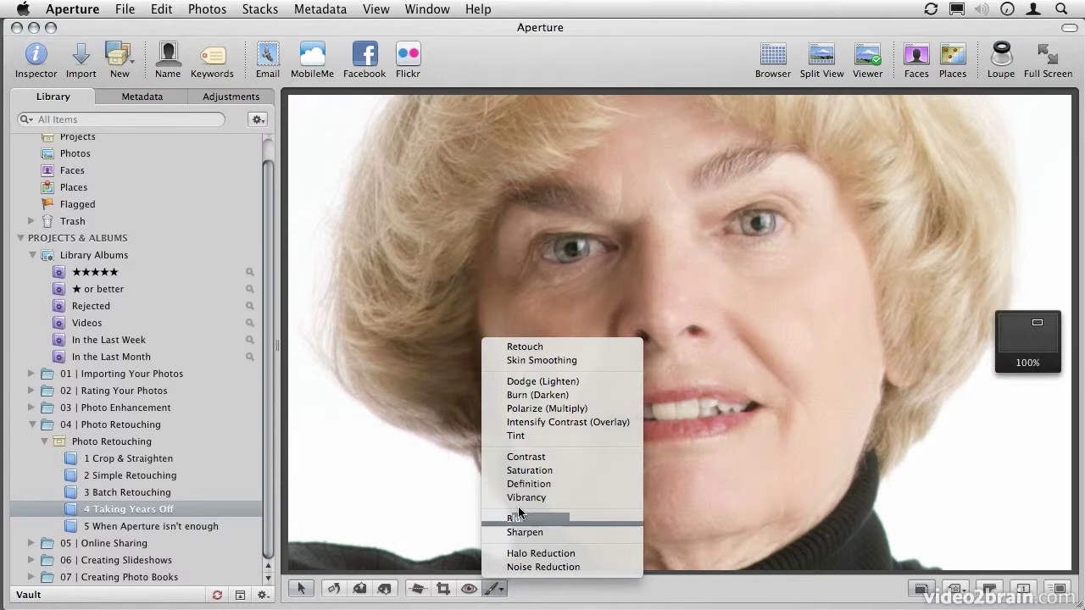
pyautogui.click(534, 347)
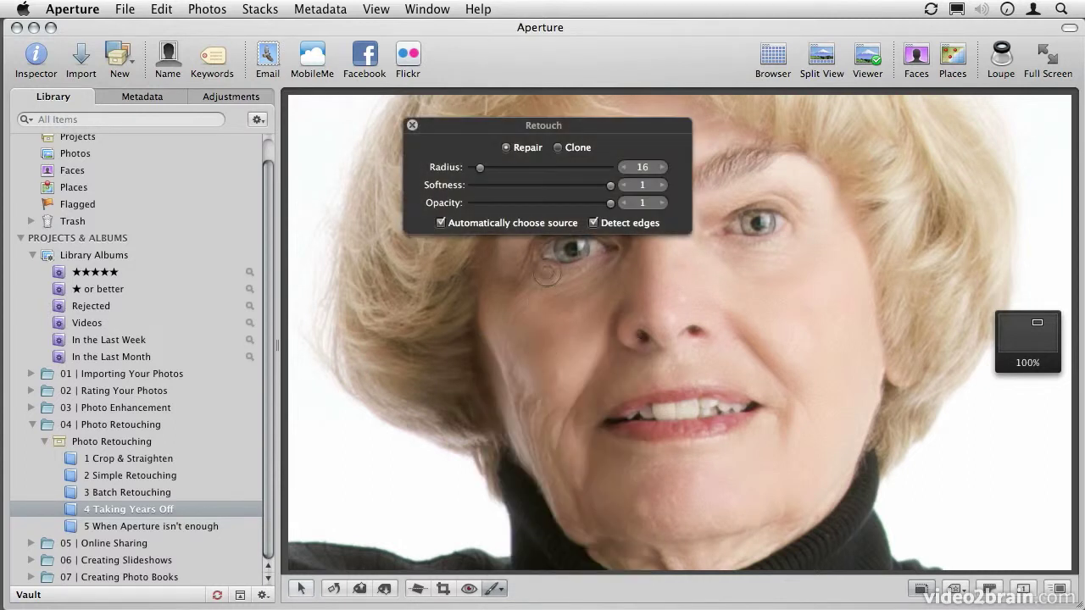
pyautogui.moveTo(549, 128); pyautogui.dragTo(369, 102)
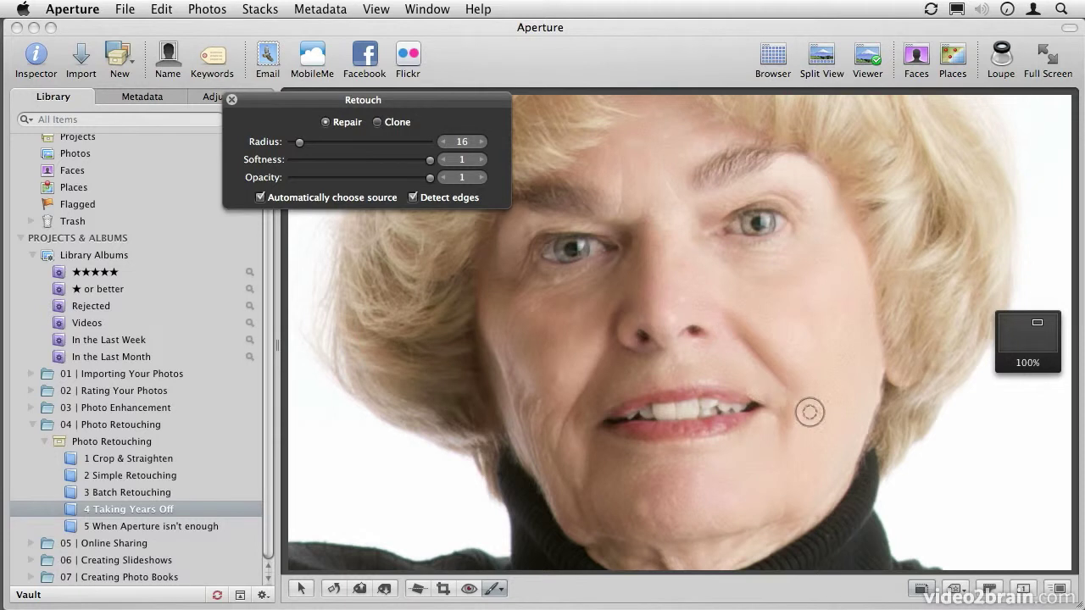
# - Try repairing the crease from nose to mouth corner with radius 27, using source skin sampled from the cheek below the eye
pyautogui.scroll(5, 737, 327)
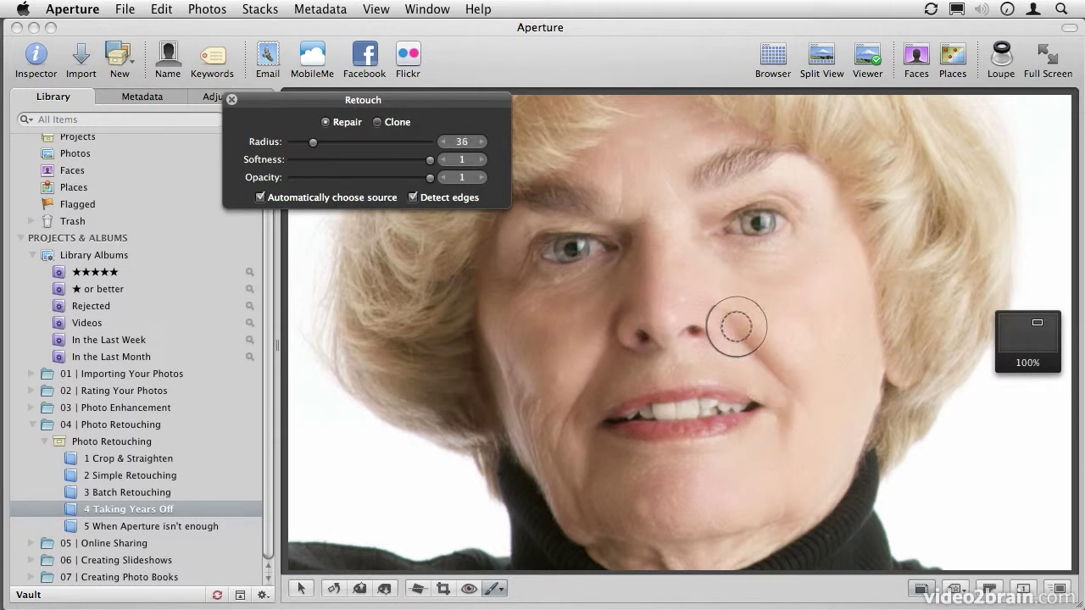
pyautogui.scroll(-2, 736, 326)
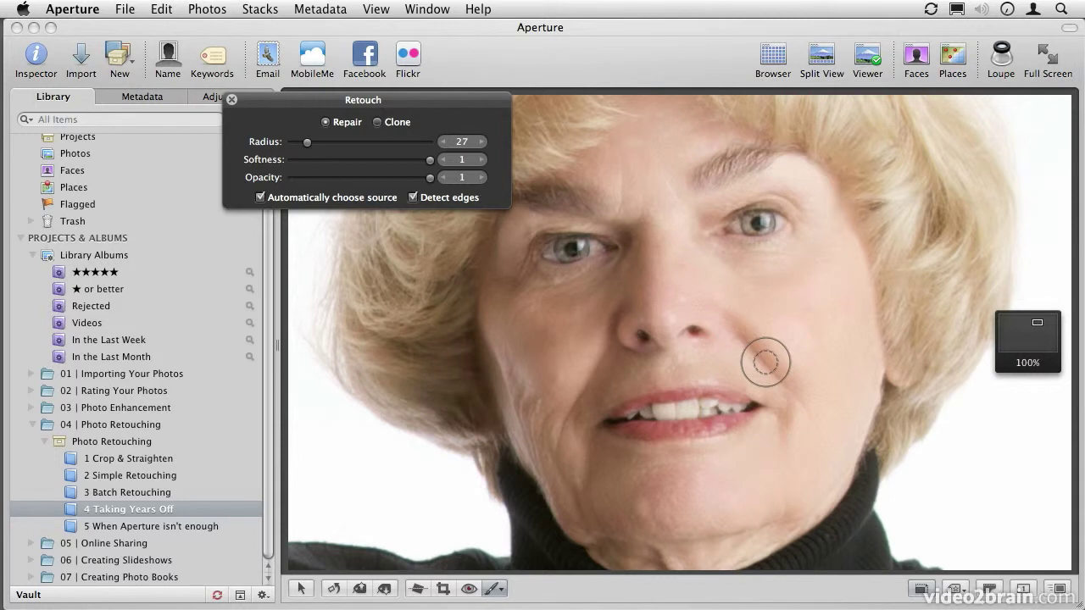
pyautogui.keyDown('alt'); pyautogui.click(758, 290); pyautogui.keyUp('alt')
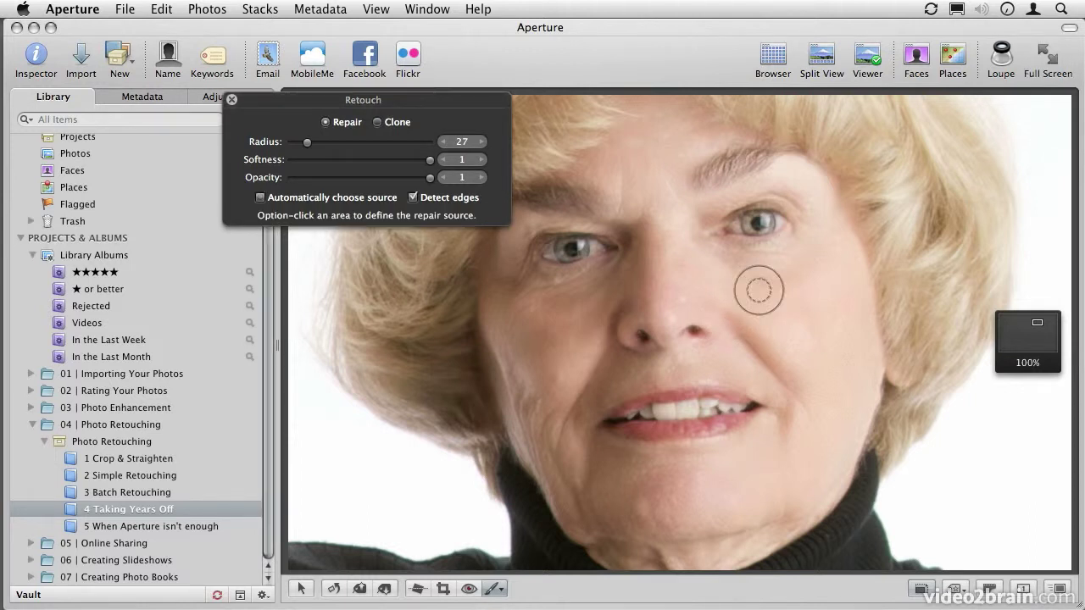
pyautogui.moveTo(718, 311); pyautogui.dragTo(789, 392)
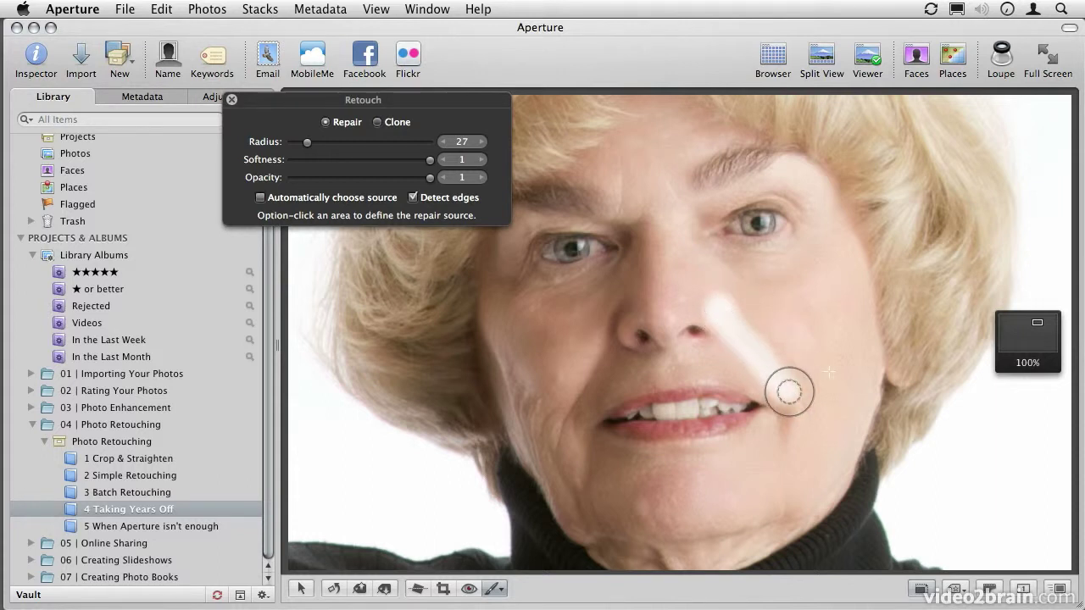
# - Reduce the repair radius to 16 and try another stroke along the same cheek crease
pyautogui.scroll(-4, 820, 400)
pyautogui.scroll(-7, 754, 327)
pyautogui.moveTo(728, 299); pyautogui.dragTo(788, 362)
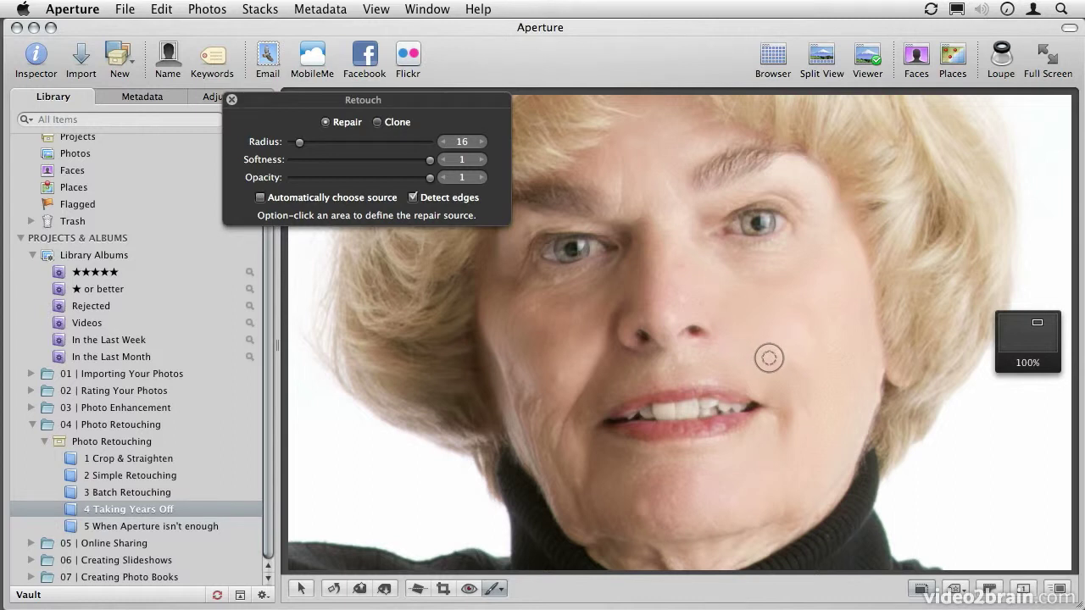
# - Reset all adjustments on the photo
pyautogui.click(209, 98)
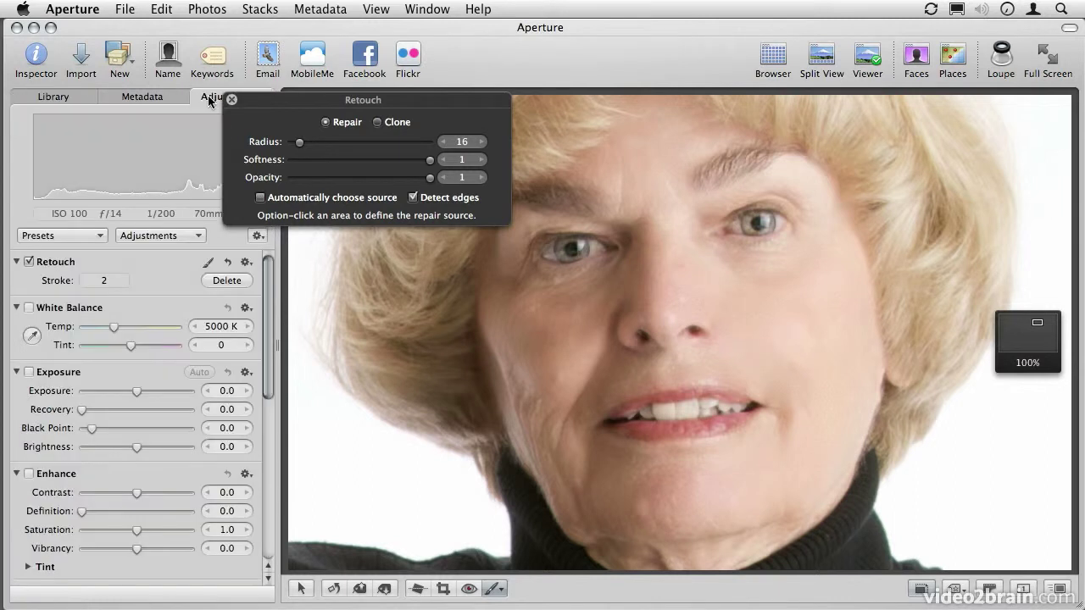
pyautogui.click(258, 236)
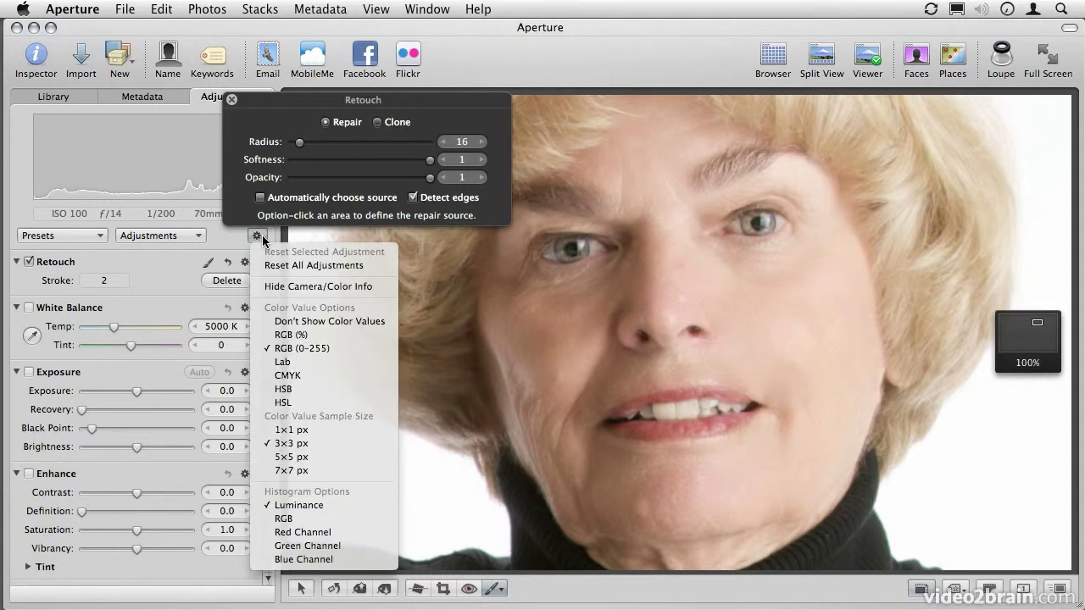
pyautogui.click(274, 265)
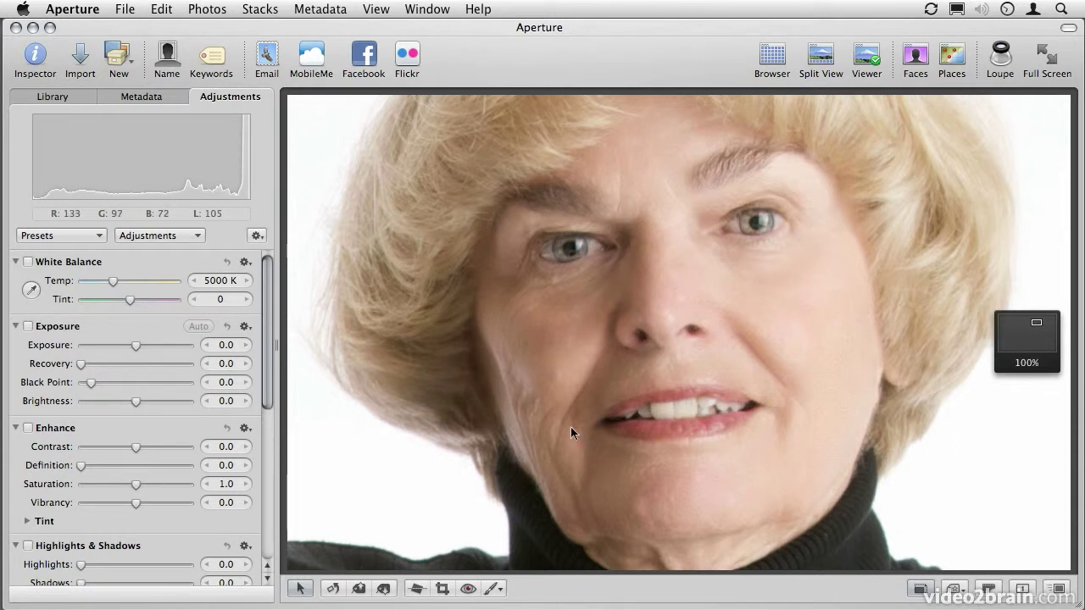
# - Set up the Retouch brush in Repair mode with radius 10, opacity 0.2, automatic source selection on and edge detection off
pyautogui.click(494, 590)
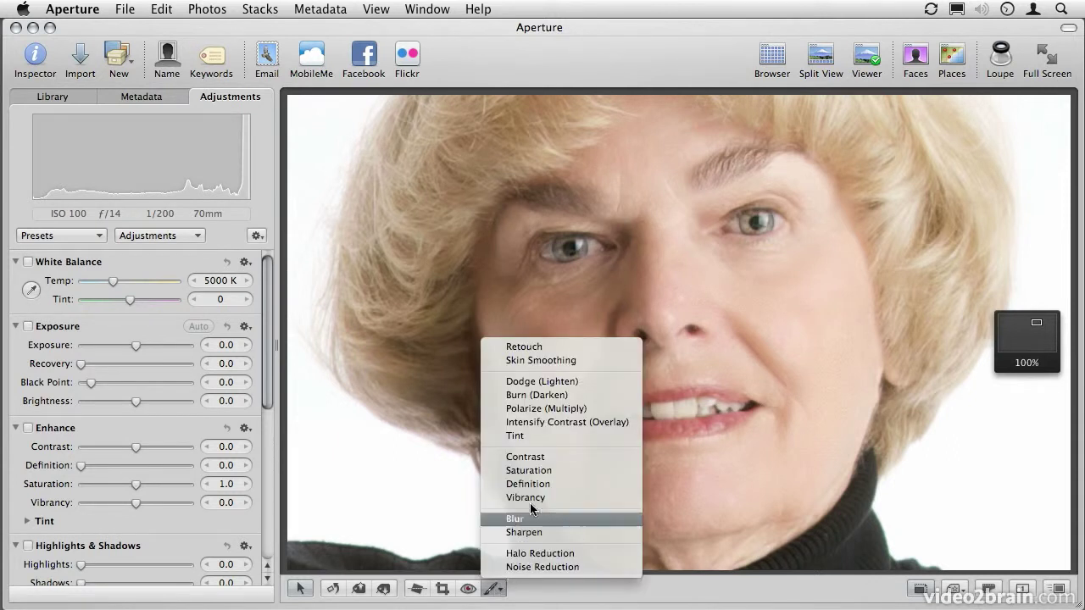
pyautogui.click(541, 348)
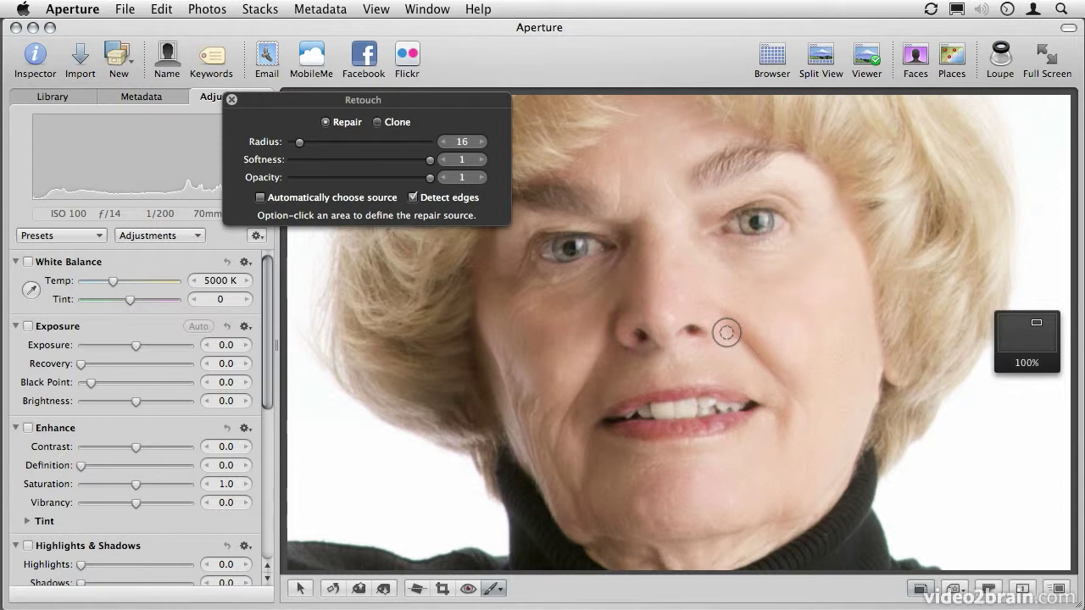
pyautogui.moveTo(300, 148); pyautogui.dragTo(349, 142)
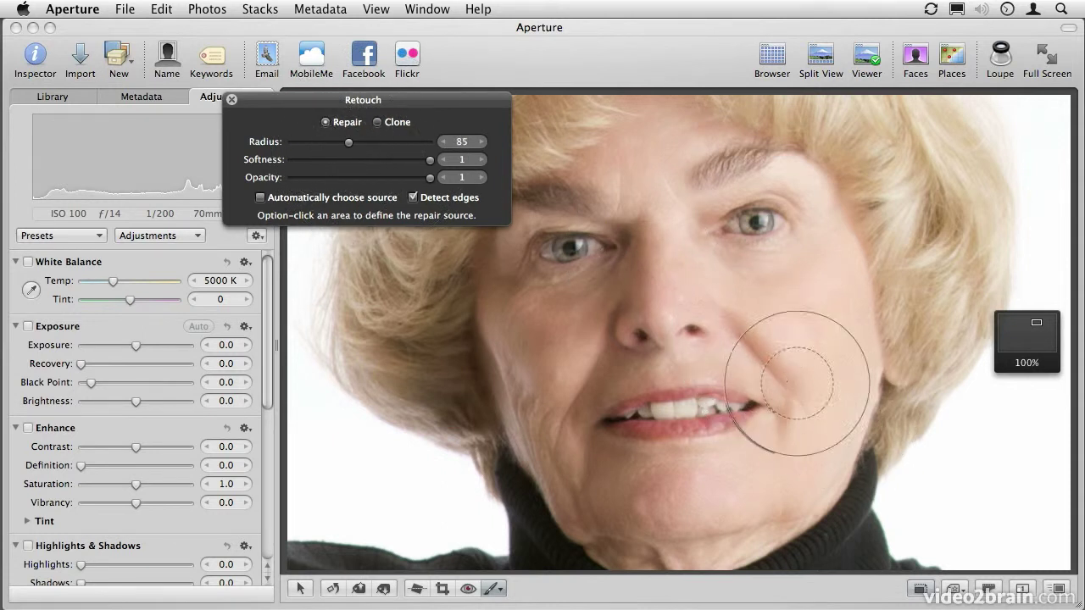
pyautogui.moveTo(348, 142); pyautogui.dragTo(295, 142)
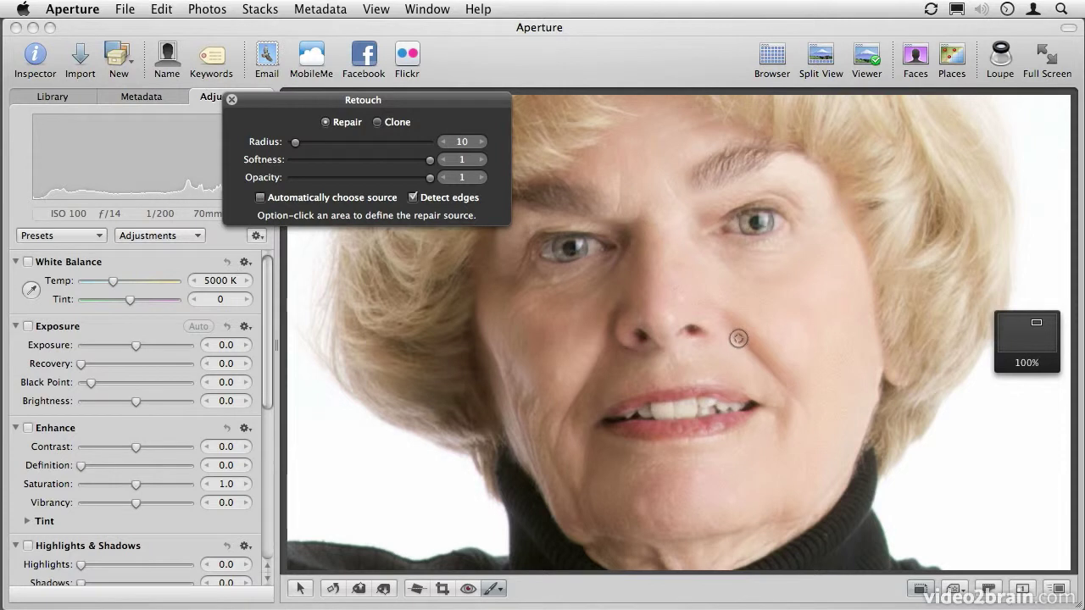
pyautogui.click(413, 198)
pyautogui.moveTo(383, 181); pyautogui.dragTo(317, 186)
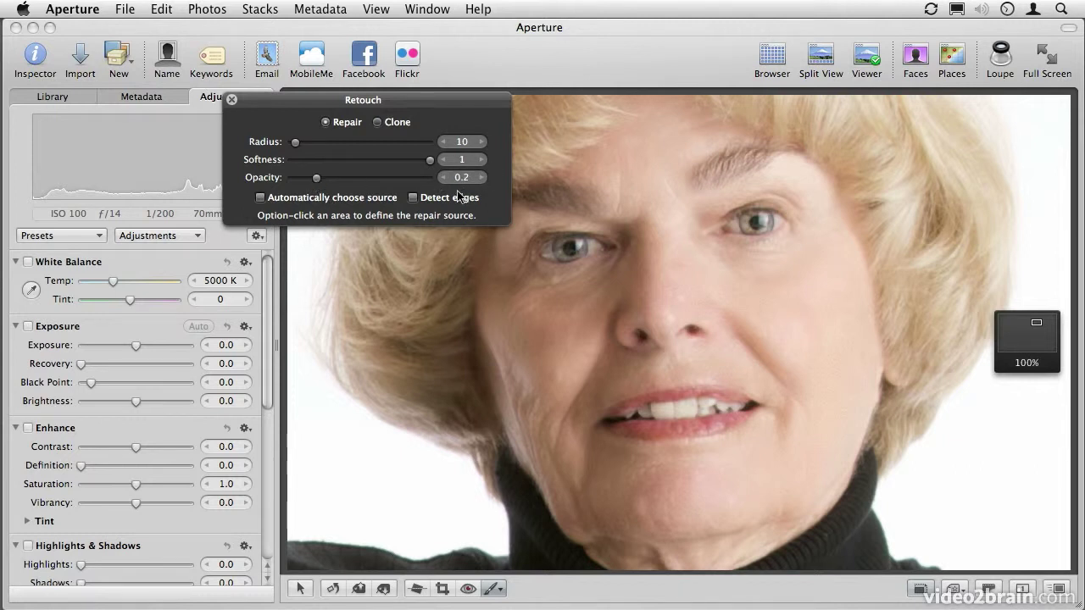
pyautogui.click(301, 201)
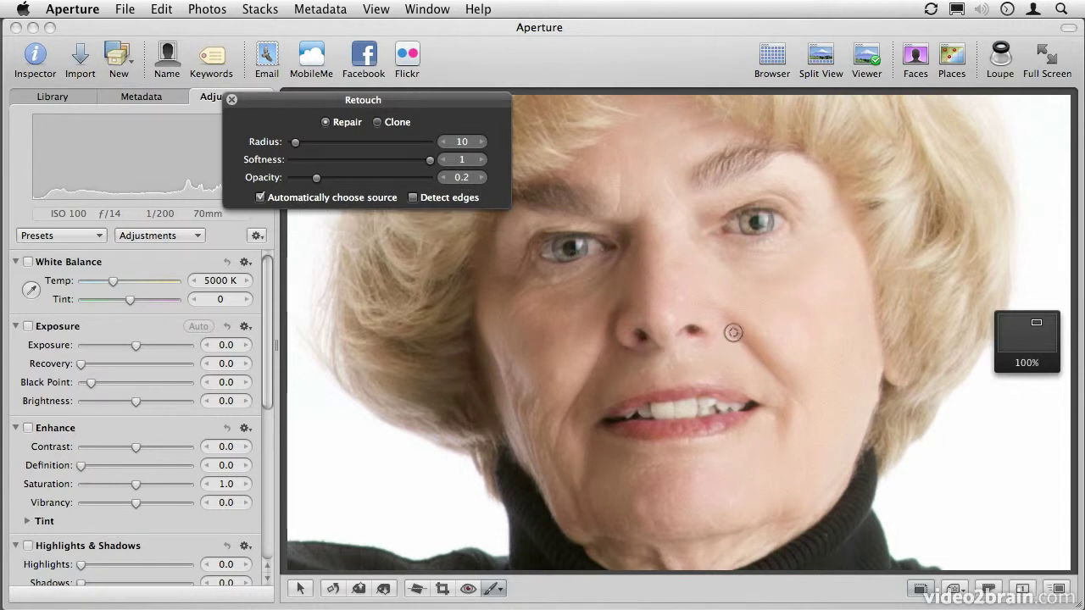
# - Soften the smile line and mouth-corner crease on the photo's right-hand cheek, comparing the result with Retouch switched off and on
pyautogui.moveTo(733, 335); pyautogui.dragTo(767, 369)
pyautogui.moveTo(772, 373); pyautogui.dragTo(783, 386)
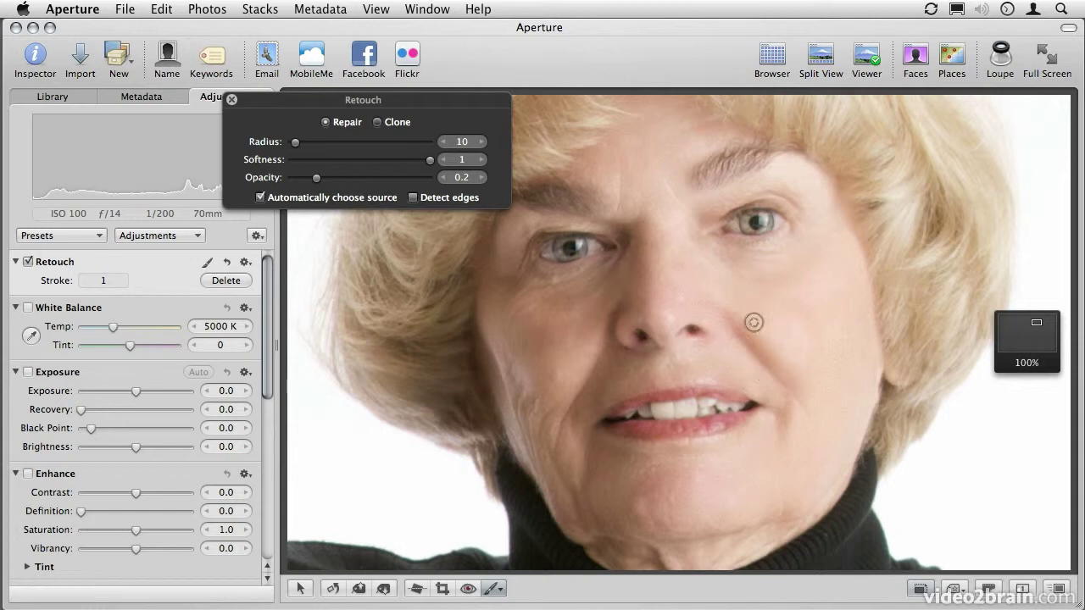
pyautogui.click(28, 264)
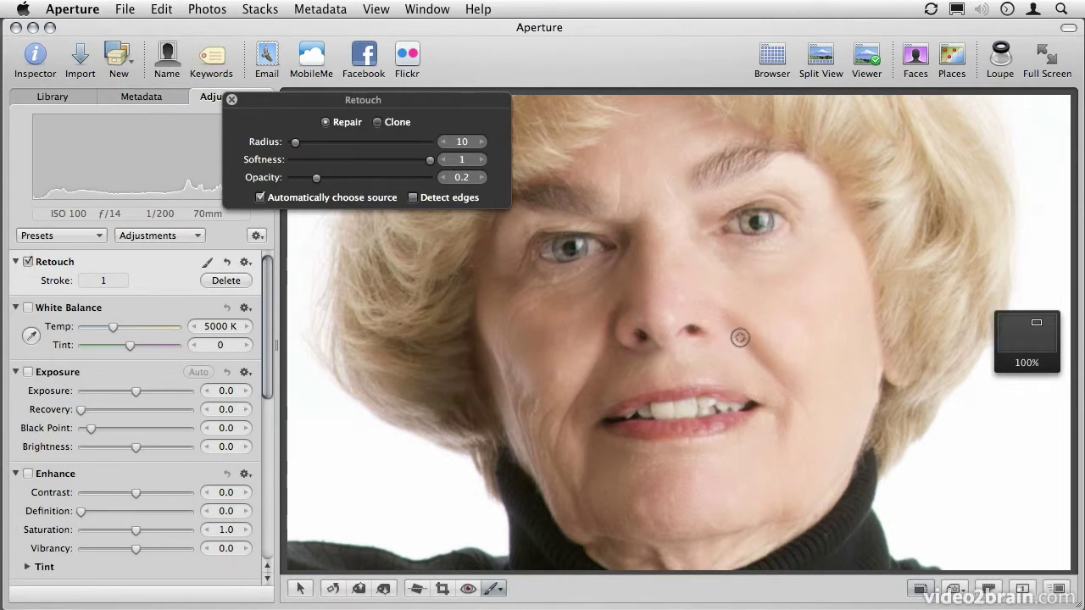
pyautogui.moveTo(737, 330); pyautogui.dragTo(751, 346)
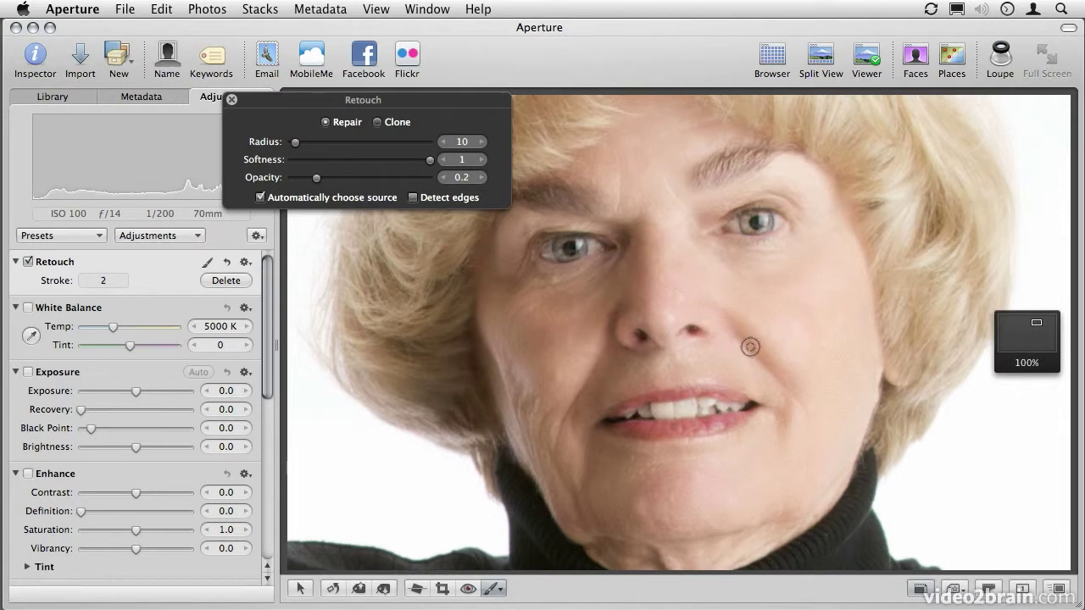
pyautogui.moveTo(788, 424)
pyautogui.mouseDown()
pyautogui.moveTo(780, 381)
pyautogui.moveTo(789, 391)
pyautogui.mouseUp()
pyautogui.click(806, 439)
# - Repair the smile line on the photo's left-hand cheek, raising the brush opacity to 0.37 for another pass
pyautogui.moveTo(599, 359)
pyautogui.mouseDown()
pyautogui.moveTo(565, 418)
pyautogui.moveTo(559, 467)
pyautogui.mouseUp()
pyautogui.moveTo(586, 384); pyautogui.dragTo(552, 472)
pyautogui.moveTo(320, 177); pyautogui.dragTo(342, 178)
pyautogui.moveTo(581, 393); pyautogui.dragTo(553, 454)
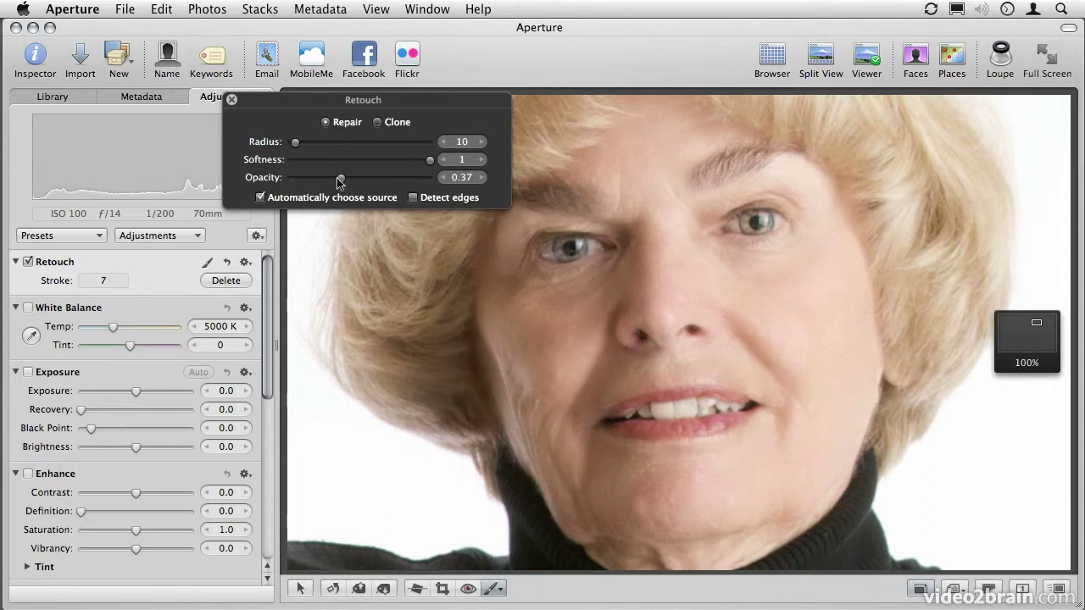
# - Lower the opacity to 0.28 and soften the wrinkles between the eyebrows and around the photo's left-hand eye
pyautogui.moveTo(341, 177); pyautogui.dragTo(328, 178)
pyautogui.moveTo(621, 171); pyautogui.dragTo(619, 205)
pyautogui.moveTo(665, 176); pyautogui.dragTo(691, 209)
pyautogui.moveTo(554, 290)
pyautogui.mouseDown()
pyautogui.moveTo(589, 272)
pyautogui.moveTo(535, 289)
pyautogui.mouseUp()
pyautogui.click(539, 292)
pyautogui.moveTo(525, 252)
pyautogui.mouseDown()
pyautogui.moveTo(527, 269)
pyautogui.moveTo(540, 242)
pyautogui.moveTo(524, 260)
pyautogui.mouseUp()
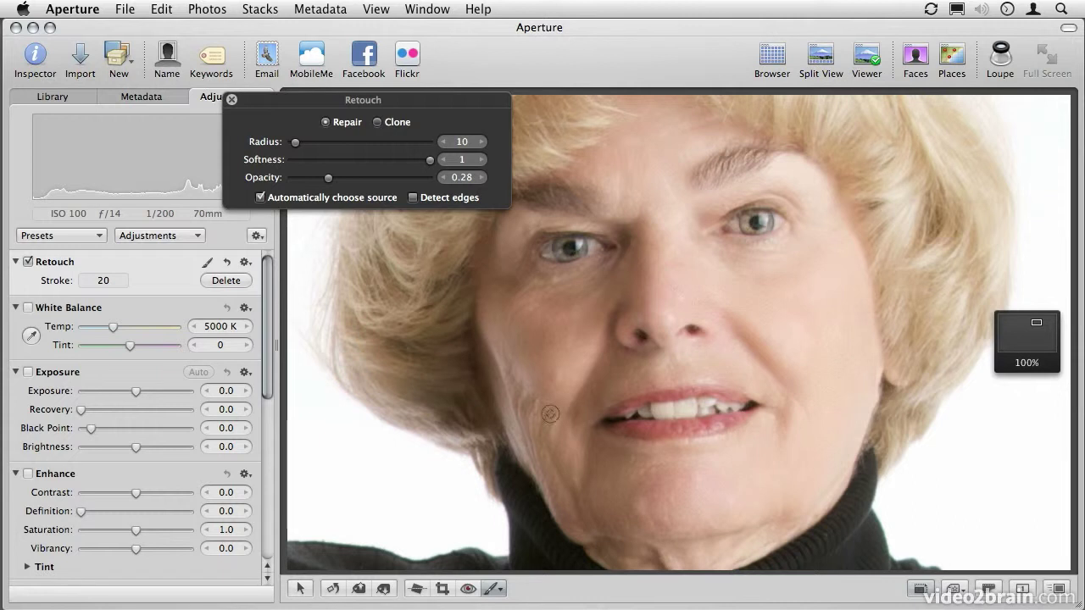
# - Soften the left-hand cheek creases and the wrinkles around the right-hand eye, comparing the photo with and without Retouch
pyautogui.moveTo(550, 411); pyautogui.dragTo(543, 443)
pyautogui.moveTo(526, 387); pyautogui.dragTo(518, 411)
pyautogui.moveTo(753, 249); pyautogui.dragTo(778, 251)
pyautogui.moveTo(744, 200)
pyautogui.mouseDown()
pyautogui.moveTo(793, 199)
pyautogui.moveTo(810, 229)
pyautogui.moveTo(777, 198)
pyautogui.moveTo(801, 222)
pyautogui.mouseUp()
pyautogui.click(28, 262)
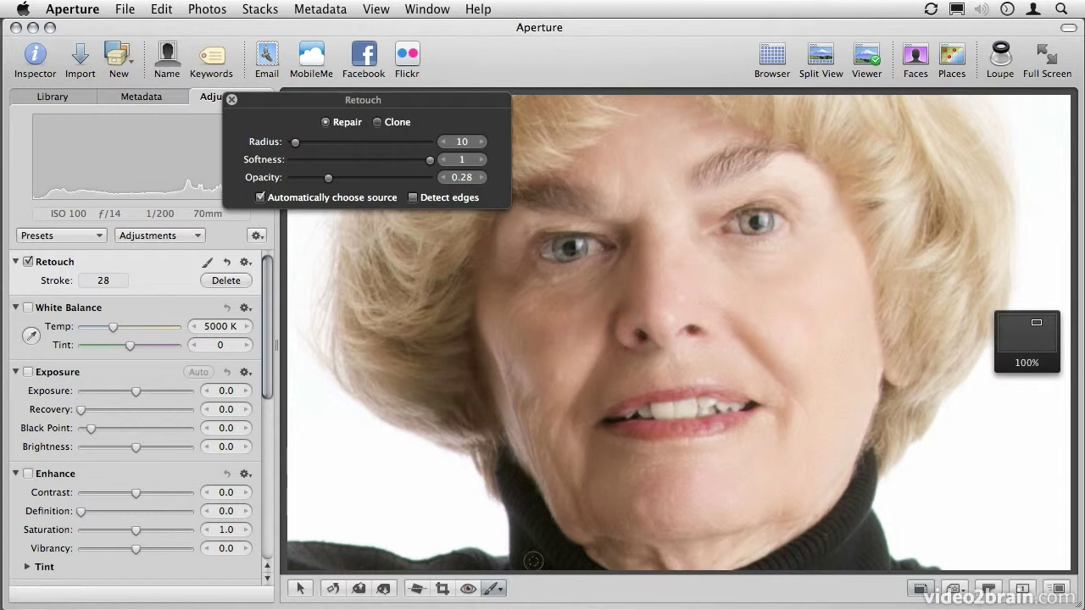
# - Choose the Skin Smoothing brush, turn off Detect Edges, adjust the brush size and set its softness to 0.4
pyautogui.click(492, 592)
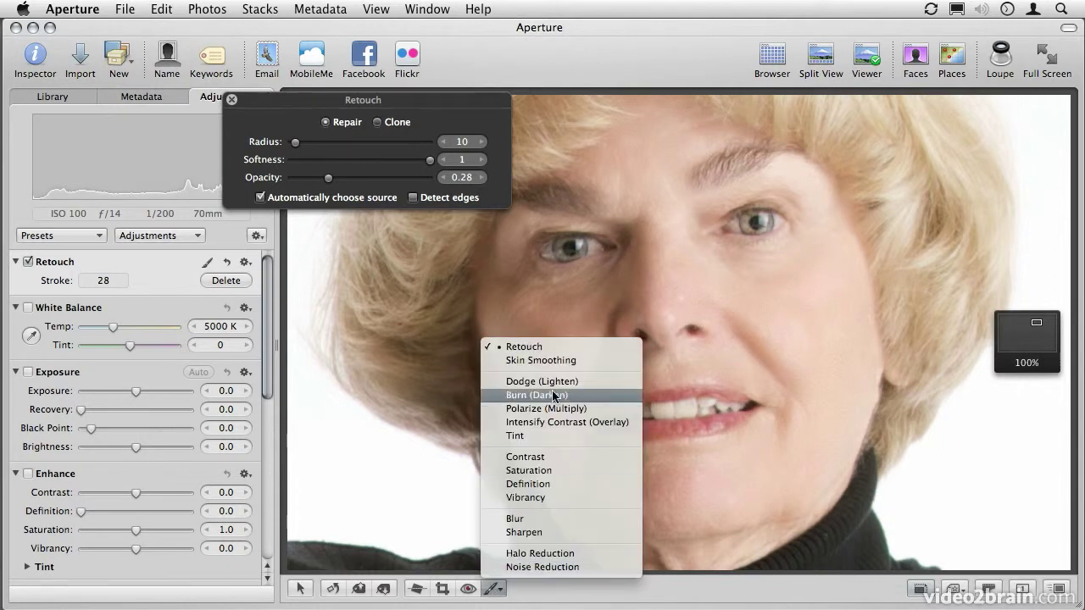
pyautogui.click(534, 361)
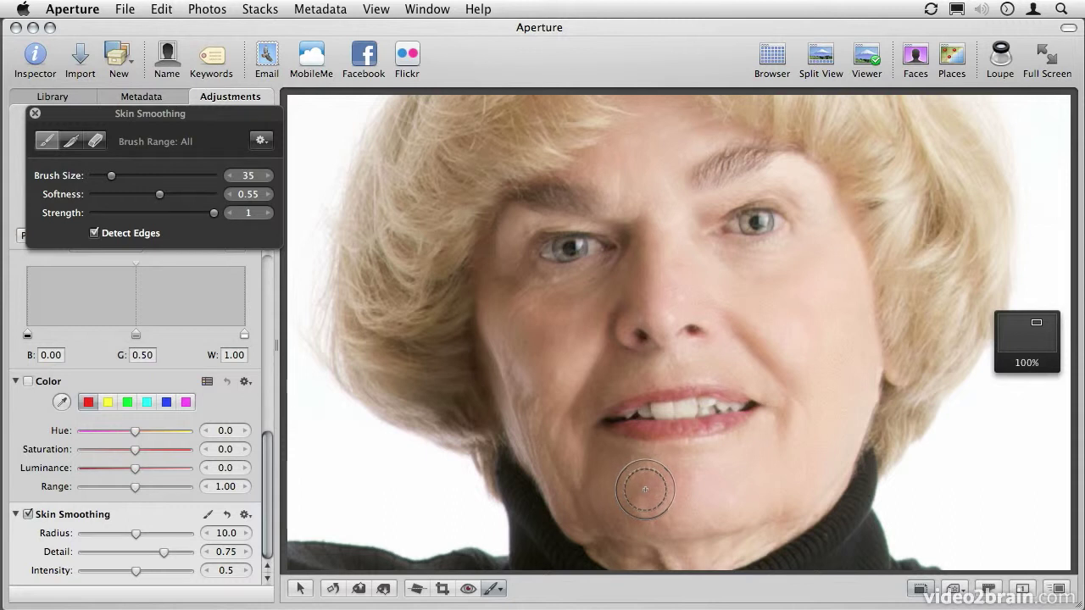
pyautogui.click(101, 236)
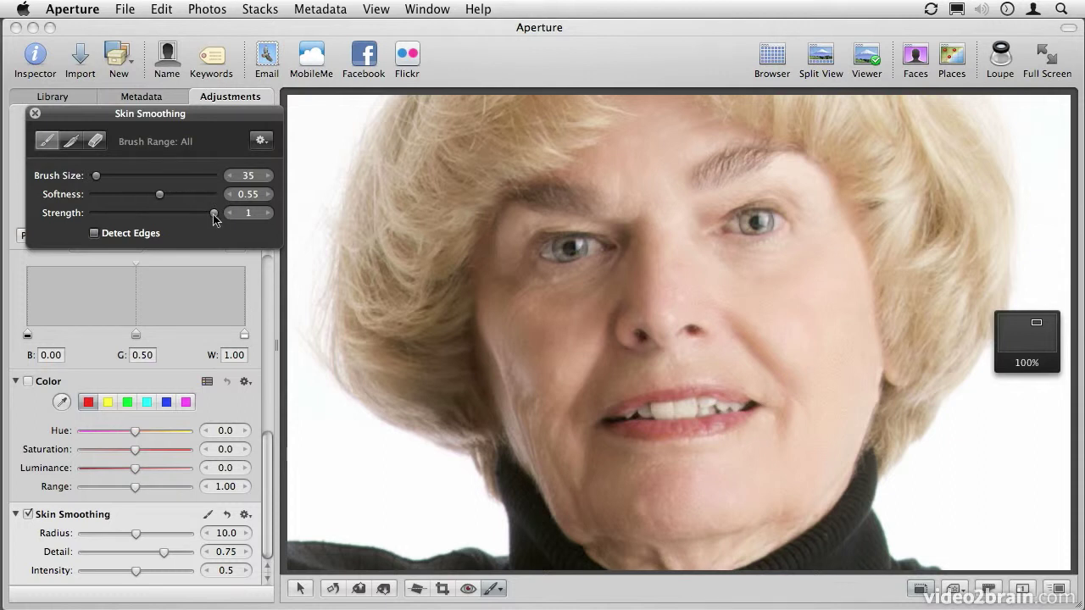
pyautogui.moveTo(99, 177)
pyautogui.mouseDown()
pyautogui.moveTo(125, 177)
pyautogui.moveTo(104, 176)
pyautogui.mouseUp()
pyautogui.moveTo(161, 199)
pyautogui.mouseDown()
pyautogui.moveTo(204, 195)
pyautogui.moveTo(129, 195)
pyautogui.moveTo(140, 195)
pyautogui.mouseUp()
# - Brush skin smoothing across both cheeks and beneath the eyes, using a brush size of 33
pyautogui.moveTo(752, 306)
pyautogui.mouseDown()
pyautogui.moveTo(810, 316)
pyautogui.moveTo(818, 302)
pyautogui.moveTo(821, 340)
pyautogui.moveTo(817, 418)
pyautogui.moveTo(793, 461)
pyautogui.moveTo(737, 492)
pyautogui.moveTo(701, 507)
pyautogui.moveTo(641, 498)
pyautogui.moveTo(643, 509)
pyautogui.moveTo(568, 445)
pyautogui.moveTo(540, 367)
pyautogui.moveTo(547, 348)
pyautogui.moveTo(545, 389)
pyautogui.mouseUp()
pyautogui.scroll(-3, 546, 373)
pyautogui.scroll(-10, 555, 367)
pyautogui.scroll(4, 555, 367)
pyautogui.scroll(-8, 552, 375)
pyautogui.moveTo(547, 359)
pyautogui.mouseDown()
pyautogui.moveTo(566, 308)
pyautogui.moveTo(592, 285)
pyautogui.moveTo(521, 313)
pyautogui.moveTo(532, 426)
pyautogui.moveTo(527, 389)
pyautogui.moveTo(560, 481)
pyautogui.moveTo(533, 380)
pyautogui.moveTo(533, 419)
pyautogui.moveTo(559, 477)
pyautogui.moveTo(585, 493)
pyautogui.moveTo(662, 506)
pyautogui.moveTo(642, 493)
pyautogui.moveTo(656, 479)
pyautogui.moveTo(674, 543)
pyautogui.moveTo(660, 553)
pyautogui.moveTo(678, 555)
pyautogui.moveTo(719, 553)
pyautogui.moveTo(643, 547)
pyautogui.moveTo(651, 552)
pyautogui.moveTo(719, 482)
pyautogui.moveTo(728, 322)
pyautogui.moveTo(659, 251)
pyautogui.moveTo(656, 305)
pyautogui.moveTo(677, 262)
pyautogui.moveTo(711, 293)
pyautogui.moveTo(813, 264)
pyautogui.moveTo(676, 193)
pyautogui.moveTo(680, 259)
pyautogui.moveTo(693, 234)
pyautogui.moveTo(672, 208)
pyautogui.moveTo(651, 295)
pyautogui.moveTo(644, 247)
pyautogui.moveTo(612, 257)
pyautogui.moveTo(624, 275)
pyautogui.moveTo(630, 254)
pyautogui.moveTo(648, 247)
pyautogui.moveTo(632, 194)
pyautogui.moveTo(638, 295)
pyautogui.moveTo(660, 375)
pyautogui.moveTo(768, 380)
pyautogui.moveTo(757, 378)
pyautogui.moveTo(757, 395)
pyautogui.moveTo(663, 434)
pyautogui.moveTo(647, 468)
pyautogui.moveTo(624, 442)
pyautogui.moveTo(707, 351)
pyautogui.mouseUp()
# - Brush skin smoothing from beneath the photo's right-hand eye down the cheek to beside the mouth
pyautogui.scroll(5, 671, 208)
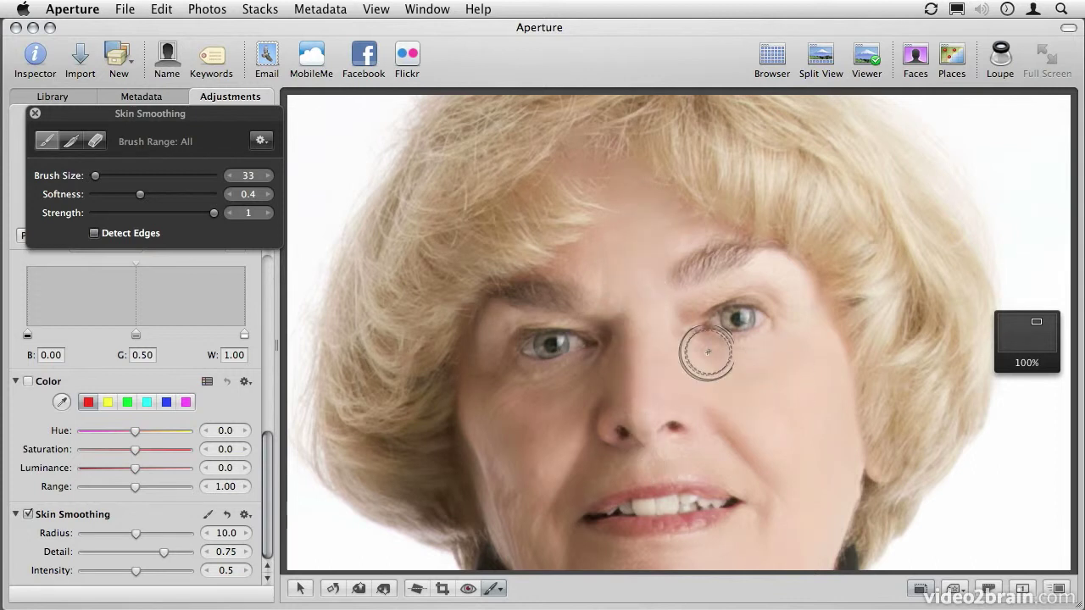
pyautogui.scroll(-6, 708, 351)
pyautogui.moveTo(729, 245)
pyautogui.mouseDown()
pyautogui.moveTo(717, 277)
pyautogui.moveTo(655, 318)
pyautogui.moveTo(646, 370)
pyautogui.moveTo(724, 340)
pyautogui.moveTo(762, 340)
pyautogui.moveTo(636, 393)
pyautogui.moveTo(646, 426)
pyautogui.moveTo(675, 448)
pyautogui.moveTo(792, 444)
pyautogui.moveTo(766, 426)
pyautogui.mouseUp()
pyautogui.hscroll(5, 765, 426)
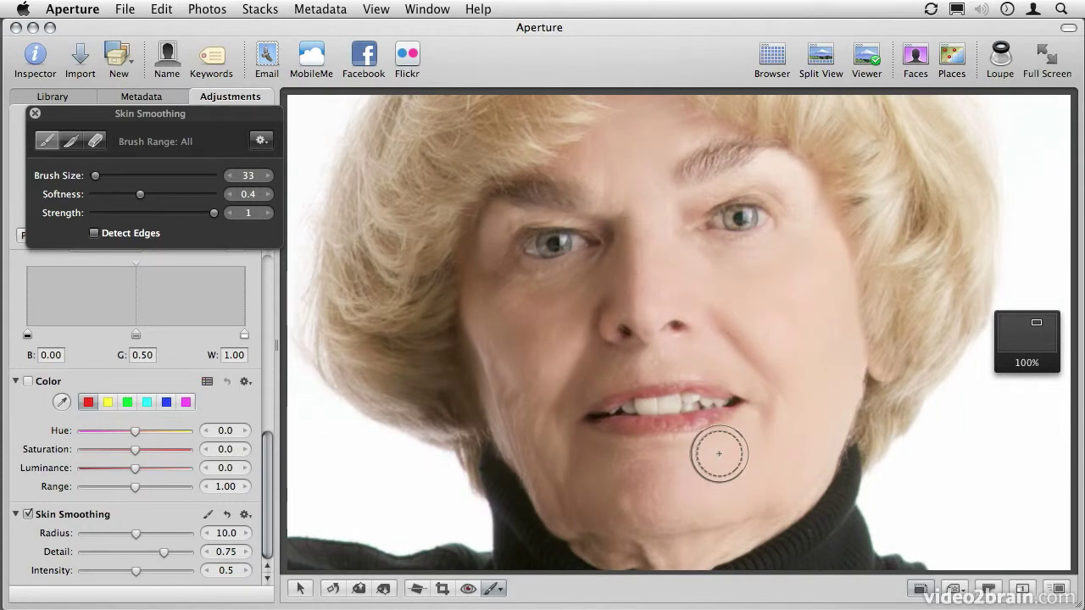
# - Raise the Skin Smoothing intensity to 1.0 to compare the effect, and lower it to 0.03
pyautogui.click(135, 572)
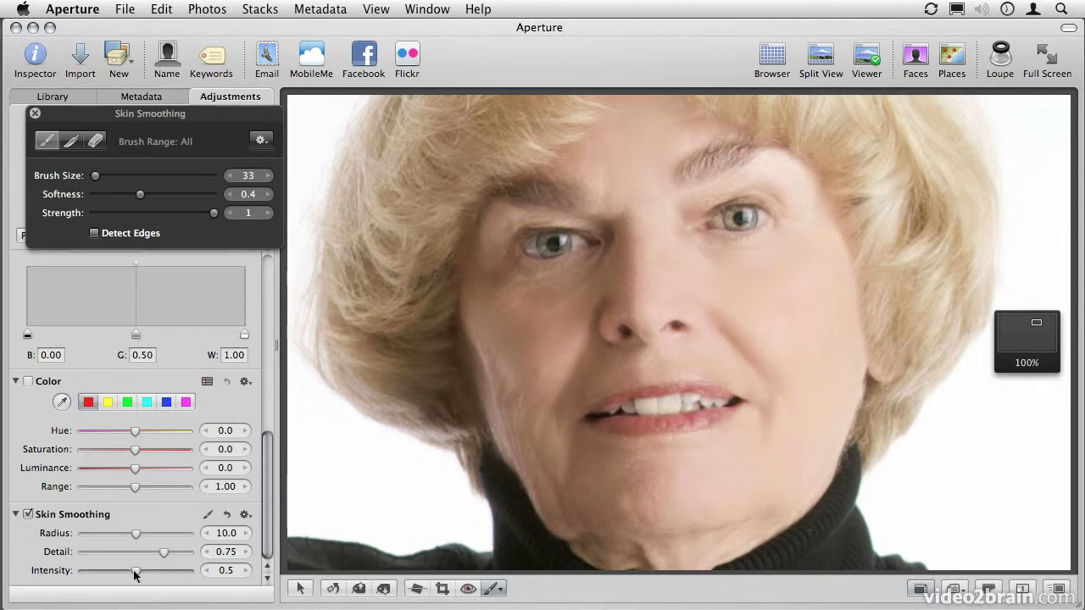
pyautogui.moveTo(136, 574); pyautogui.dragTo(243, 582)
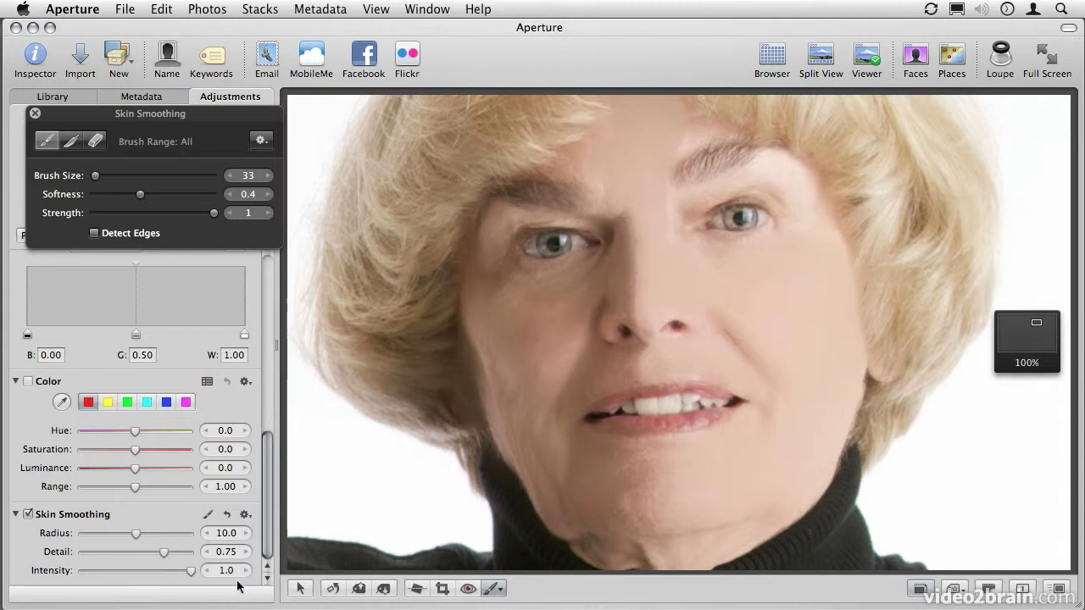
pyautogui.click(135, 572)
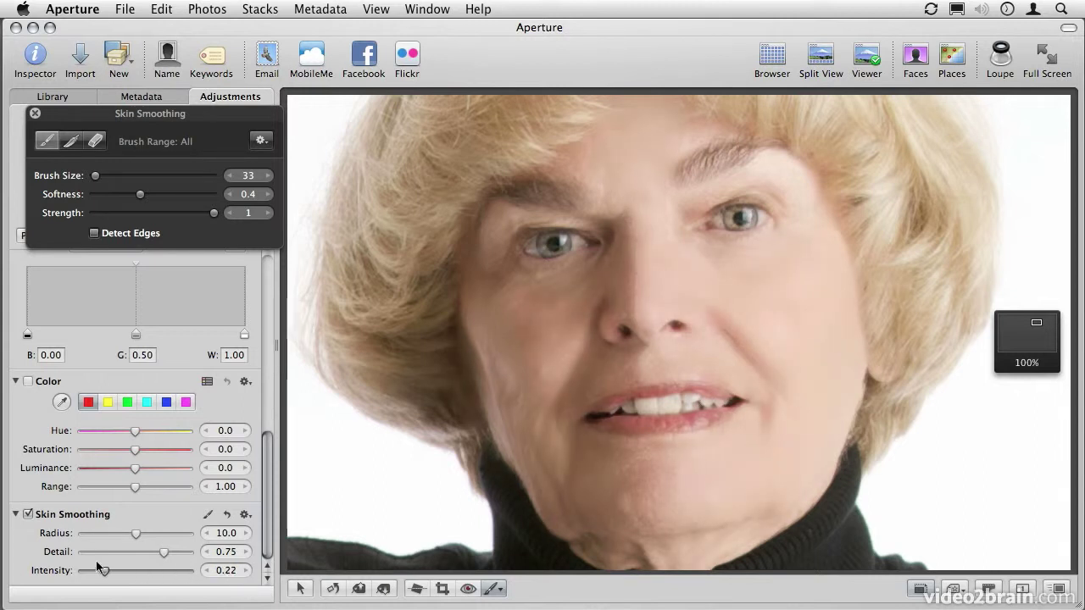
pyautogui.moveTo(75, 568); pyautogui.dragTo(83, 559)
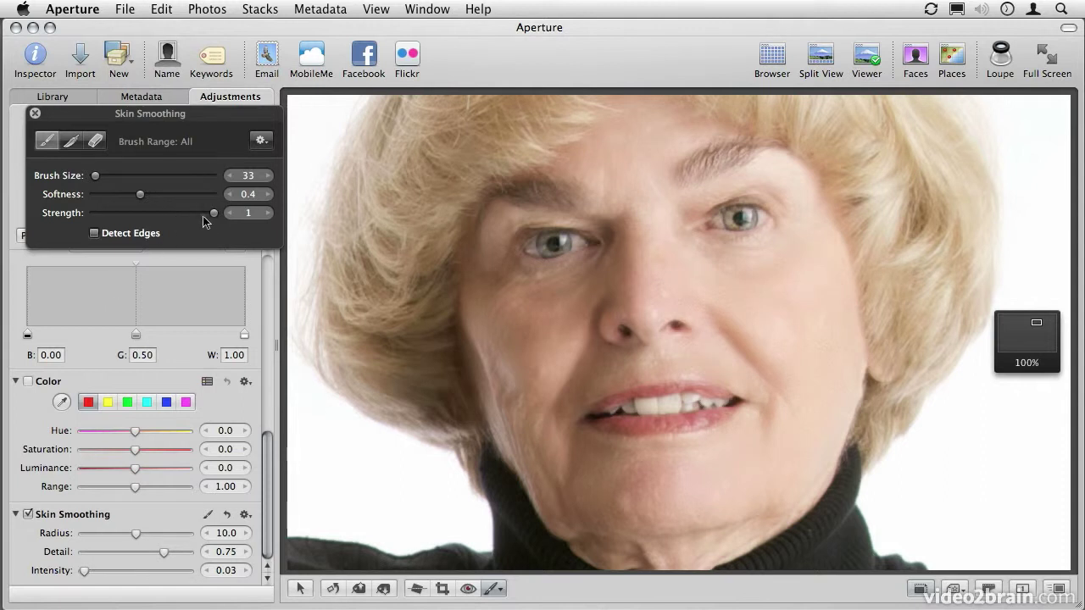
# - Display the Skin Smoothing brush strokes and partially erase them across the face with a size 148 eraser at strength 0.46
pyautogui.click(262, 143)
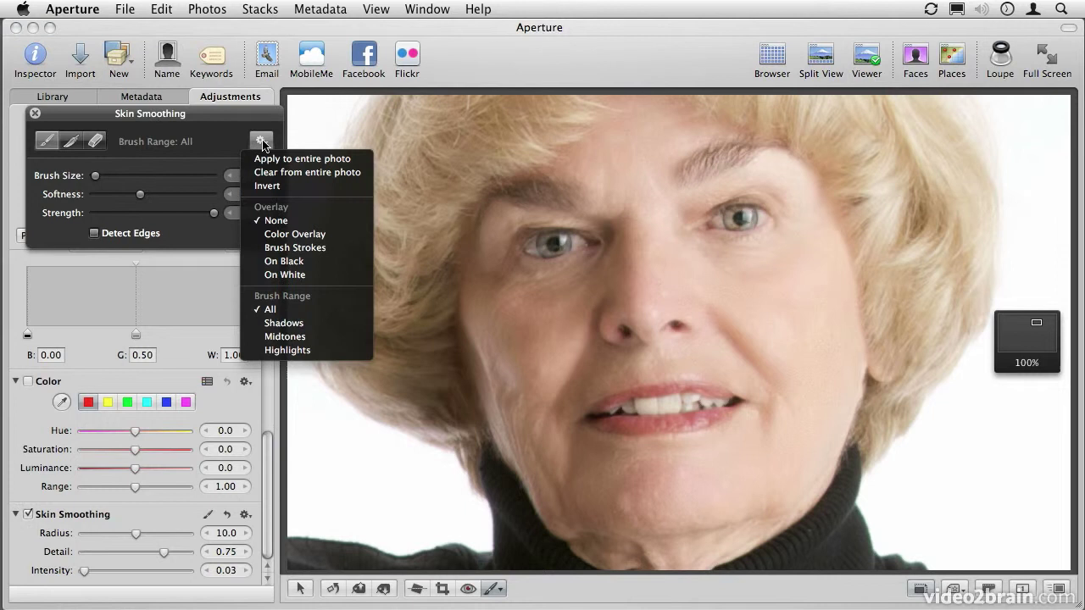
pyautogui.click(268, 248)
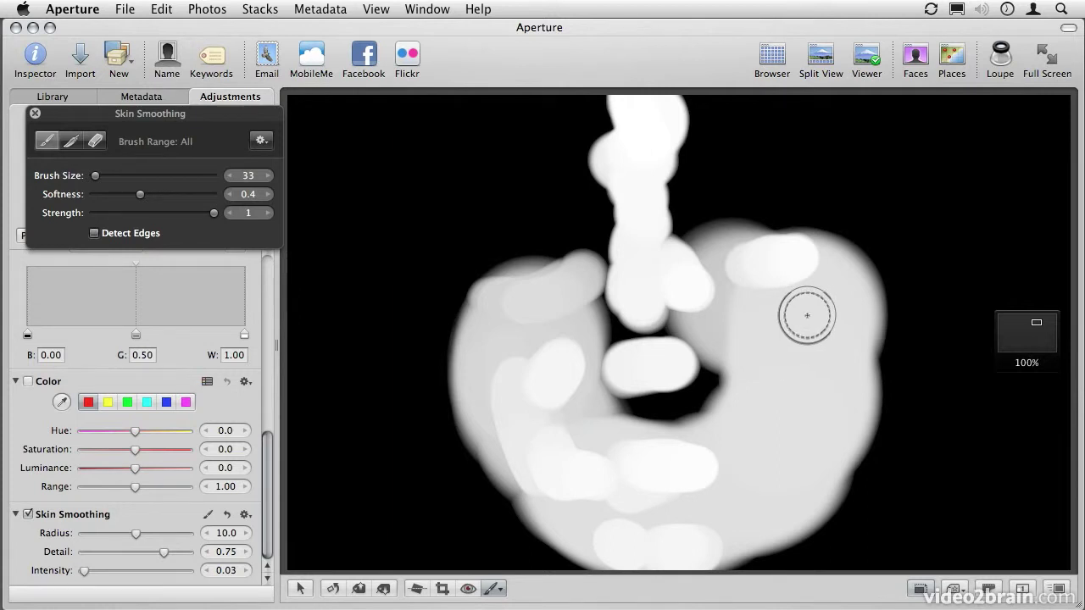
pyautogui.click(93, 141)
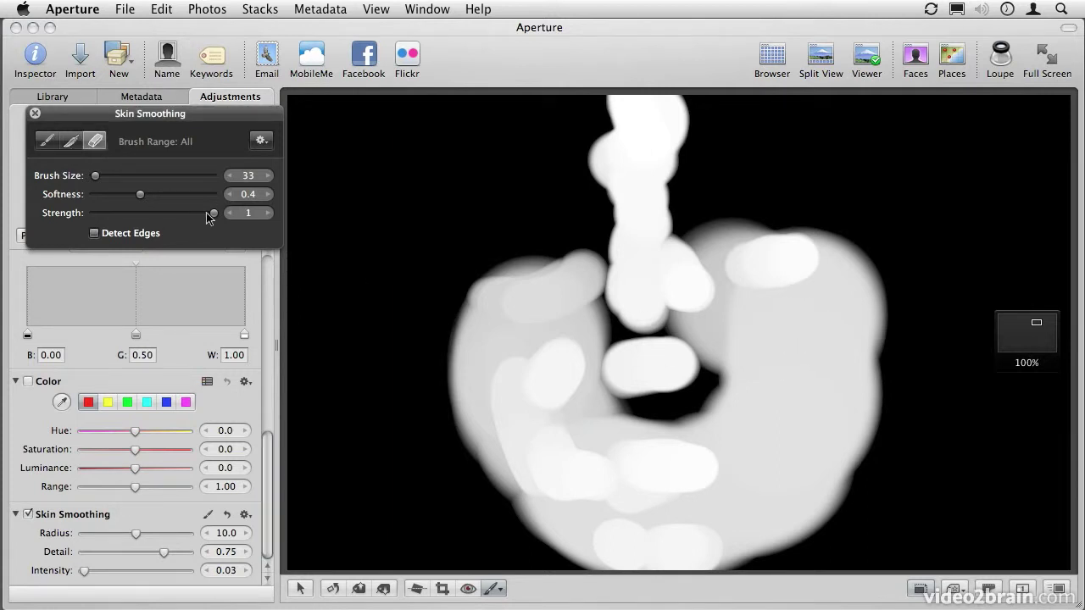
pyautogui.moveTo(95, 175); pyautogui.dragTo(109, 176)
pyautogui.moveTo(794, 284)
pyautogui.mouseDown()
pyautogui.moveTo(767, 303)
pyautogui.moveTo(813, 398)
pyautogui.moveTo(802, 441)
pyautogui.moveTo(765, 477)
pyautogui.moveTo(616, 496)
pyautogui.moveTo(562, 482)
pyautogui.moveTo(531, 455)
pyautogui.moveTo(501, 379)
pyautogui.moveTo(513, 331)
pyautogui.moveTo(538, 301)
pyautogui.moveTo(640, 256)
pyautogui.moveTo(654, 199)
pyautogui.moveTo(650, 139)
pyautogui.moveTo(690, 268)
pyautogui.moveTo(793, 261)
pyautogui.moveTo(785, 269)
pyautogui.moveTo(831, 364)
pyautogui.moveTo(769, 454)
pyautogui.moveTo(628, 506)
pyautogui.moveTo(488, 371)
pyautogui.moveTo(596, 319)
pyautogui.moveTo(670, 376)
pyautogui.moveTo(633, 187)
pyautogui.moveTo(676, 198)
pyautogui.mouseUp()
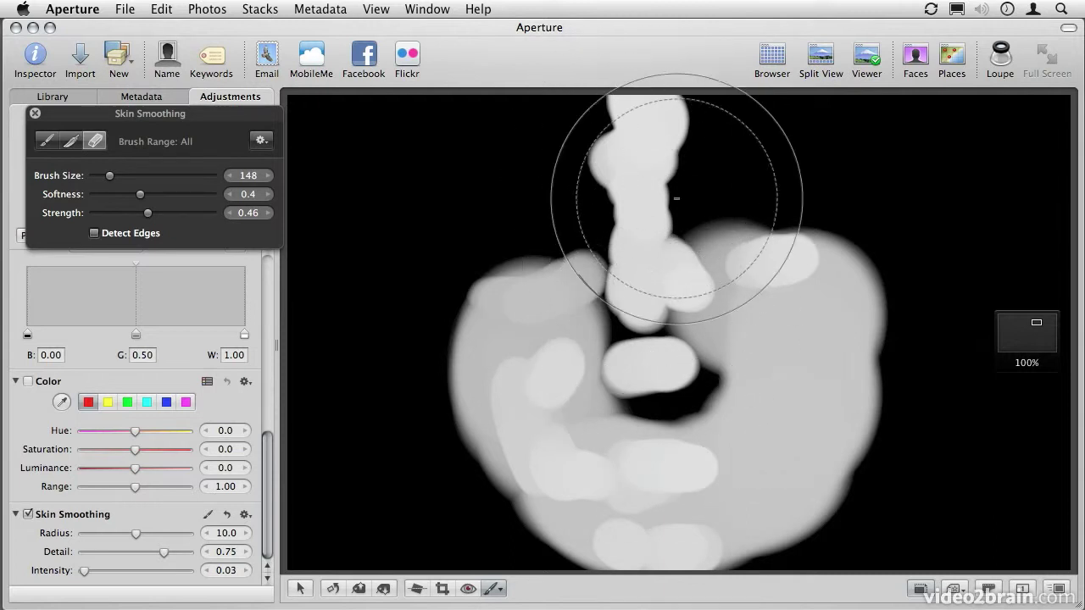
# - Set the overlay to None, raise Intensity to 0.55, and erase more of the smoothing over the face at strength 0.6
pyautogui.click(261, 140)
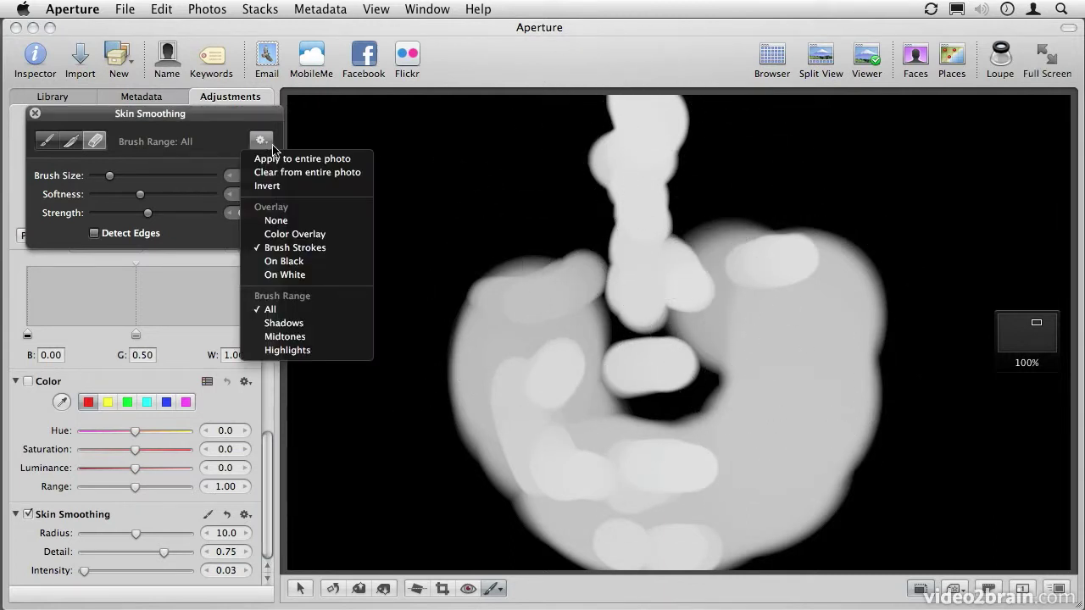
pyautogui.click(275, 220)
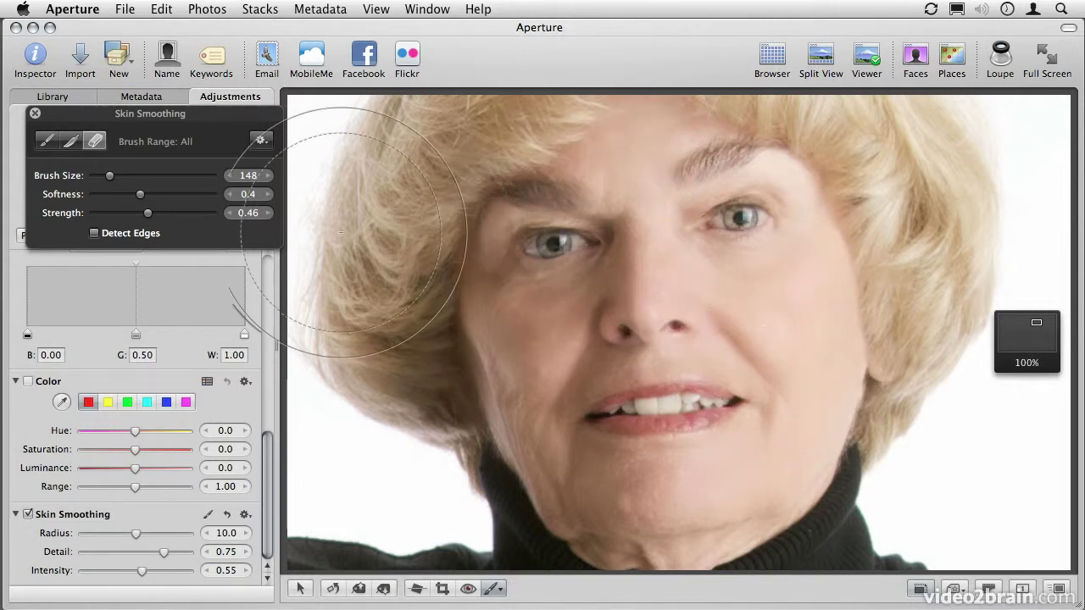
pyautogui.moveTo(148, 214); pyautogui.dragTo(164, 213)
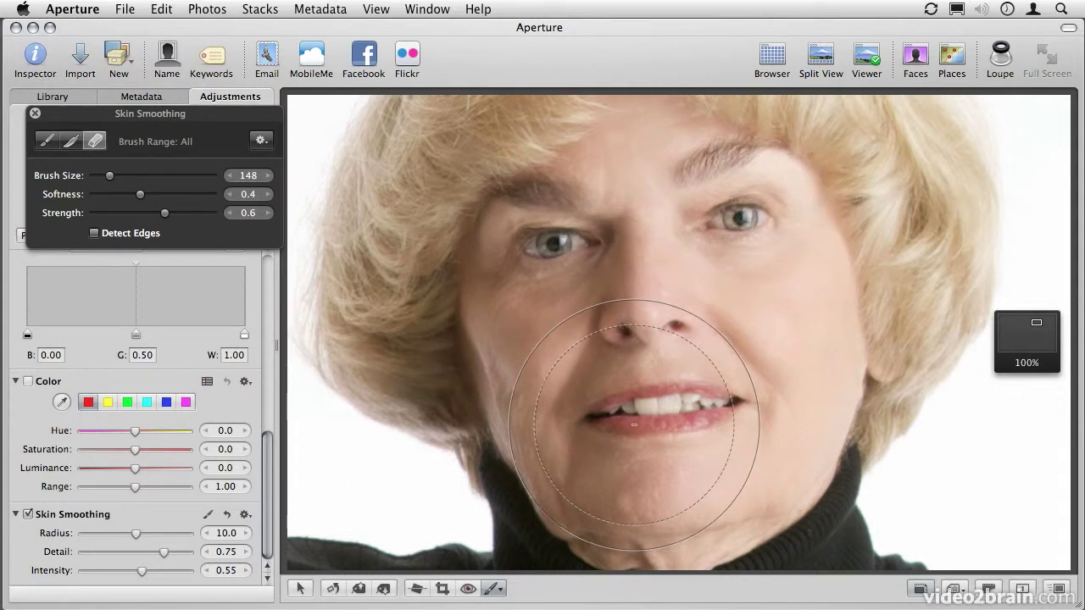
# - Erase smoothing from the lips and the photo's right-hand eye with Detect Edges on, brush size 19 and strength 1
pyautogui.moveTo(163, 214); pyautogui.dragTo(177, 219)
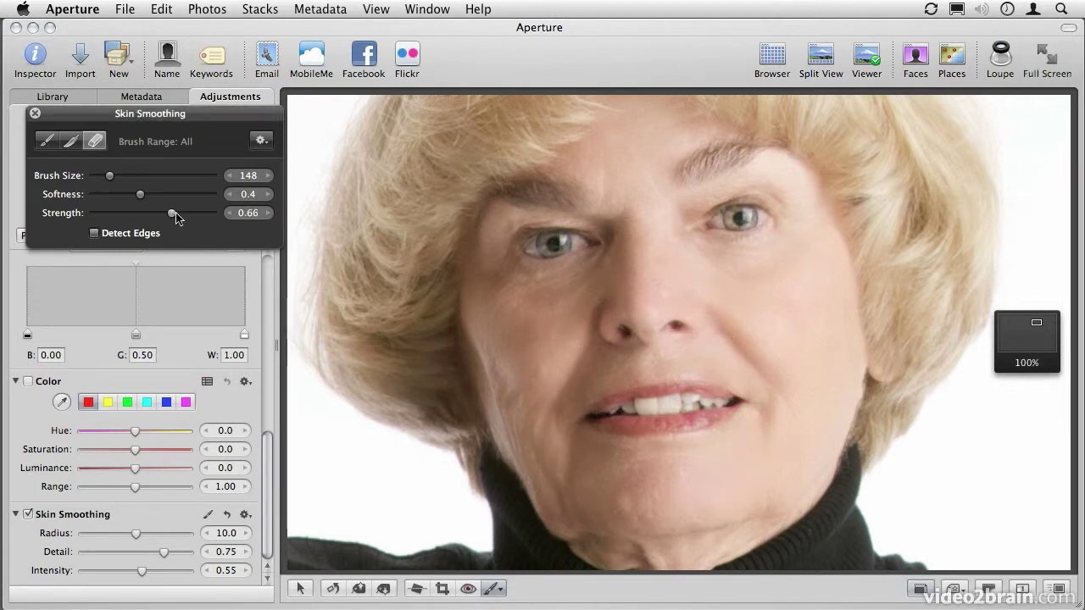
pyautogui.moveTo(110, 179); pyautogui.dragTo(96, 179)
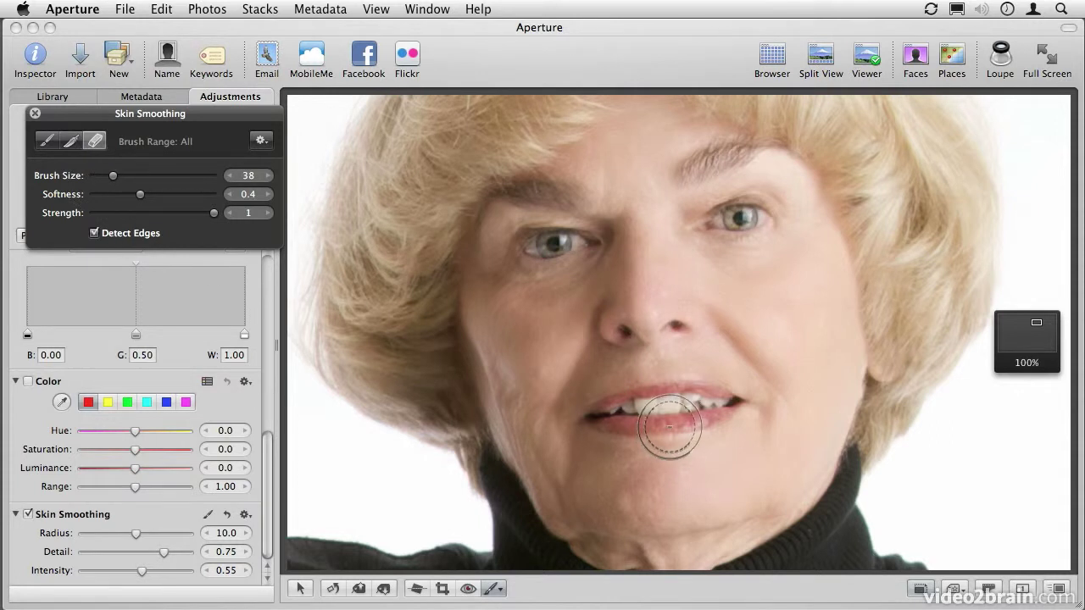
pyautogui.moveTo(111, 175); pyautogui.dragTo(101, 175)
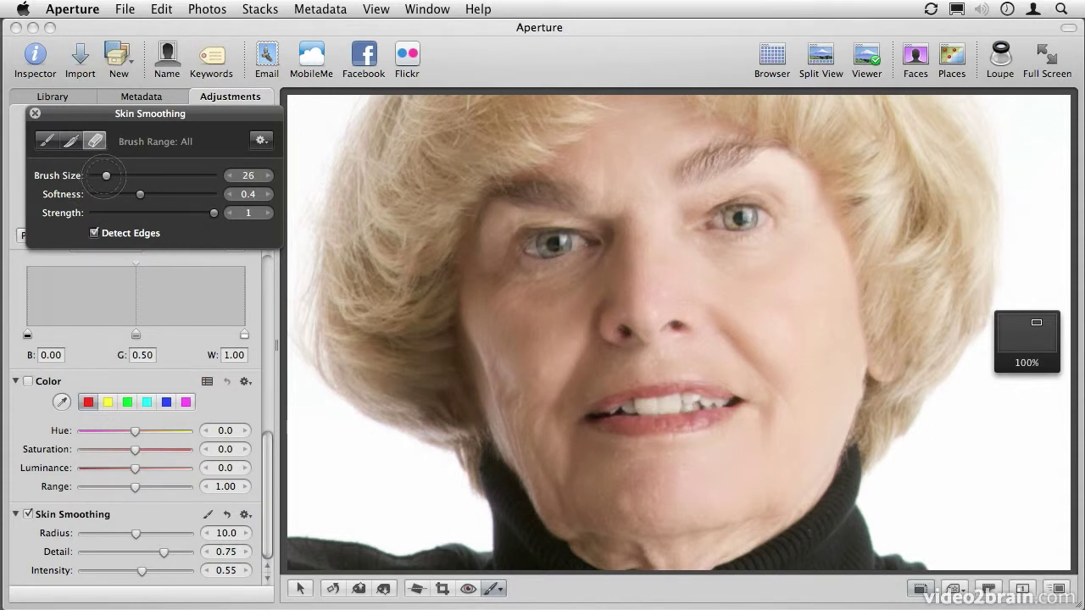
pyautogui.moveTo(677, 424)
pyautogui.mouseDown()
pyautogui.moveTo(620, 421)
pyautogui.moveTo(690, 421)
pyautogui.moveTo(724, 404)
pyautogui.moveTo(697, 388)
pyautogui.moveTo(597, 416)
pyautogui.moveTo(652, 426)
pyautogui.moveTo(726, 412)
pyautogui.mouseUp()
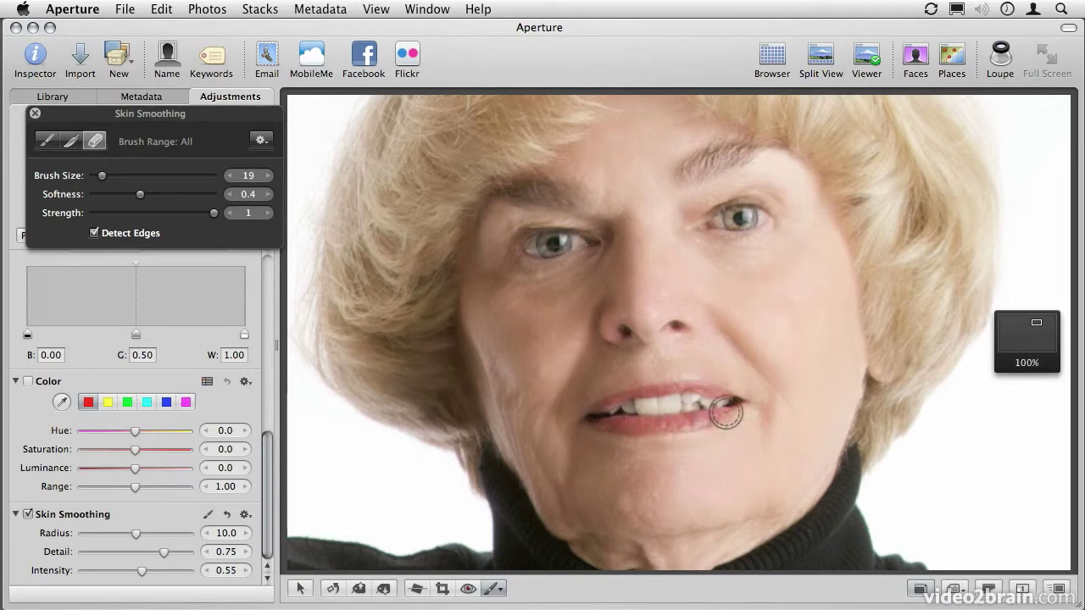
pyautogui.moveTo(749, 217)
pyautogui.mouseDown()
pyautogui.moveTo(716, 222)
pyautogui.moveTo(746, 222)
pyautogui.moveTo(734, 223)
pyautogui.mouseUp()
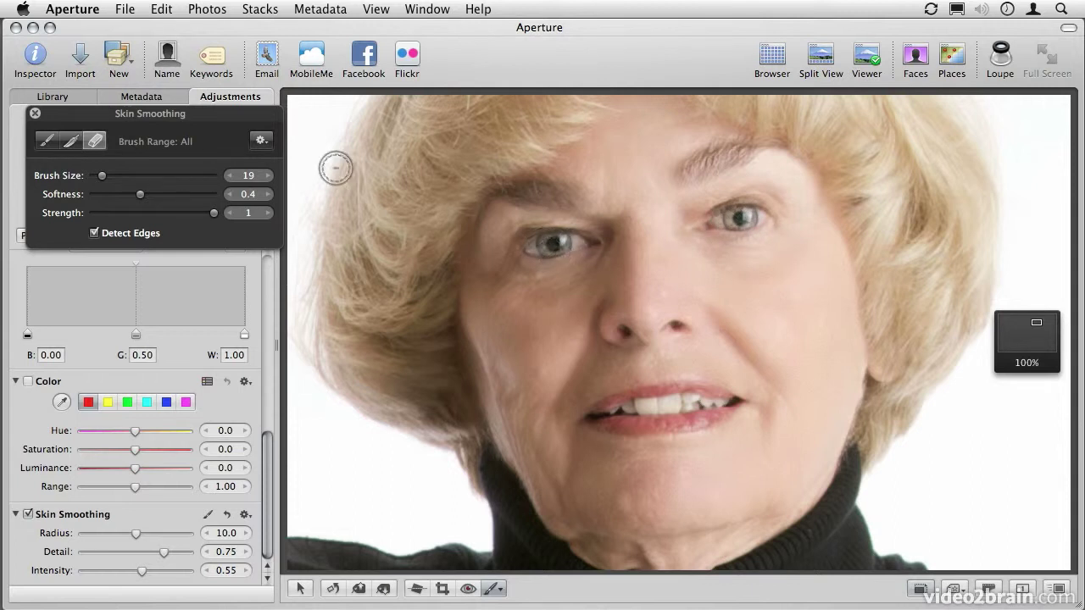
# - Display the brush strokes overlay and erase the remaining smoothing around the upper and lower lips
pyautogui.click(261, 140)
pyautogui.click(310, 249)
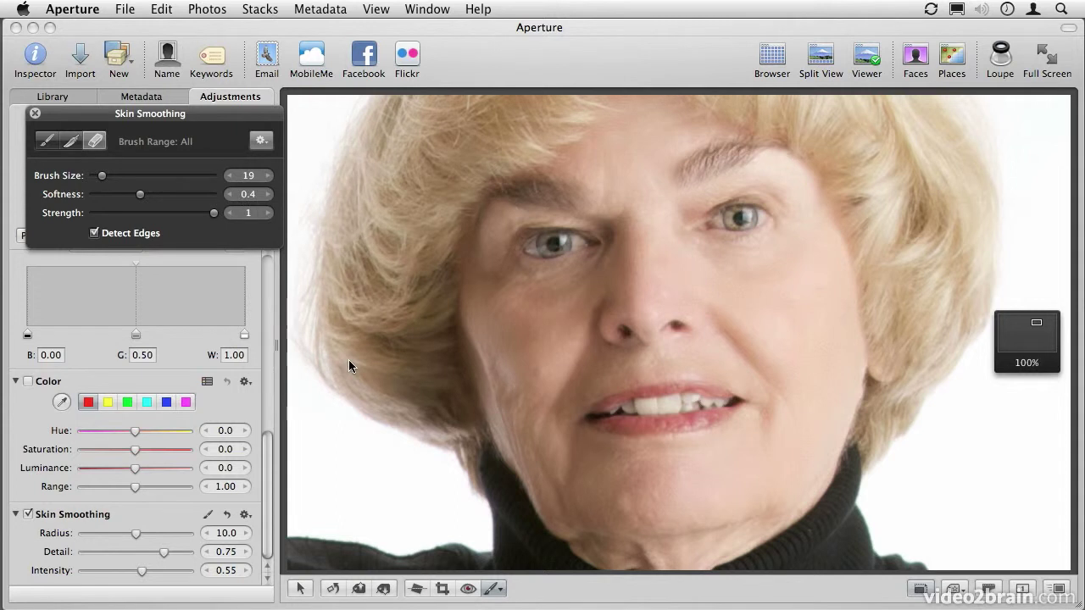
pyautogui.moveTo(650, 398)
pyautogui.mouseDown()
pyautogui.moveTo(665, 407)
pyautogui.moveTo(611, 416)
pyautogui.moveTo(704, 413)
pyautogui.moveTo(634, 428)
pyautogui.mouseUp()
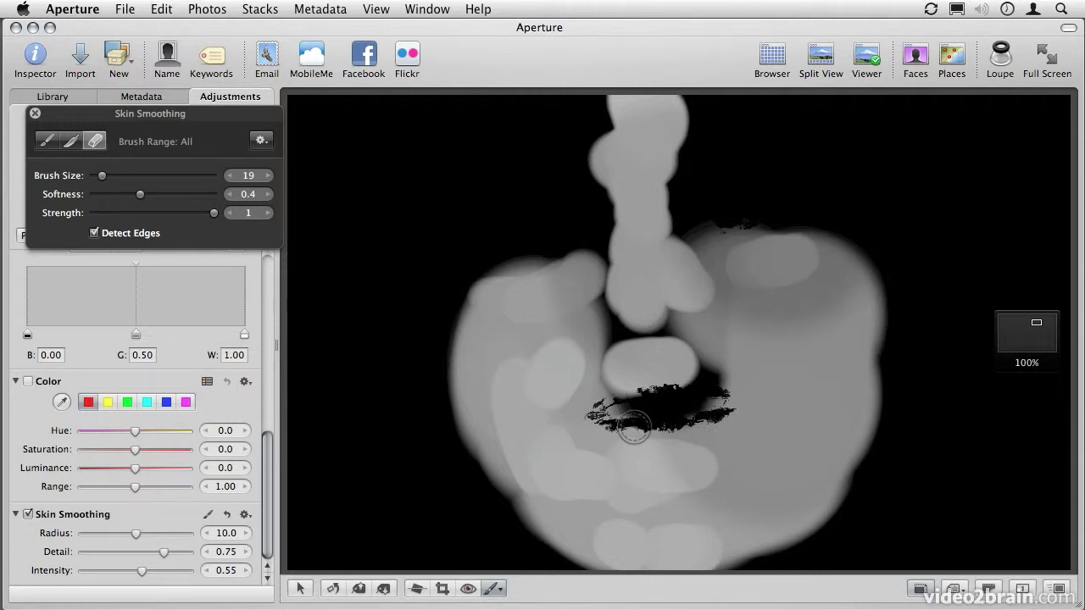
pyautogui.moveTo(636, 426)
pyautogui.mouseDown()
pyautogui.moveTo(598, 413)
pyautogui.moveTo(615, 429)
pyautogui.moveTo(687, 424)
pyautogui.moveTo(722, 414)
pyautogui.moveTo(715, 390)
pyautogui.moveTo(604, 409)
pyautogui.moveTo(609, 424)
pyautogui.moveTo(708, 416)
pyautogui.mouseUp()
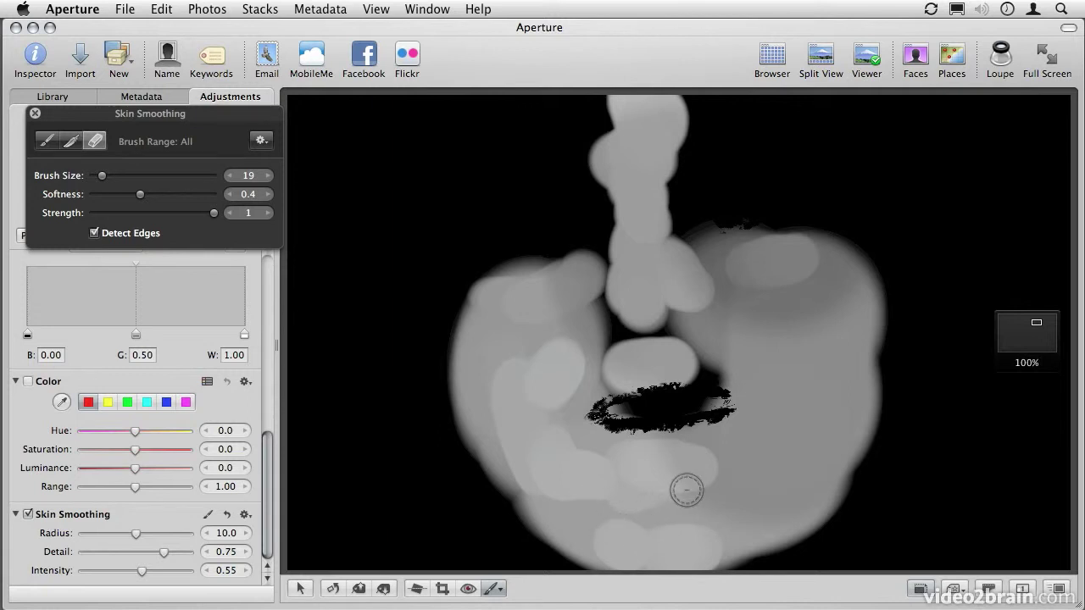
# - Feather the smoothing strokes on the photo's left-hand cheek at brush size 19, and set the overlay back to None
pyautogui.click(75, 145)
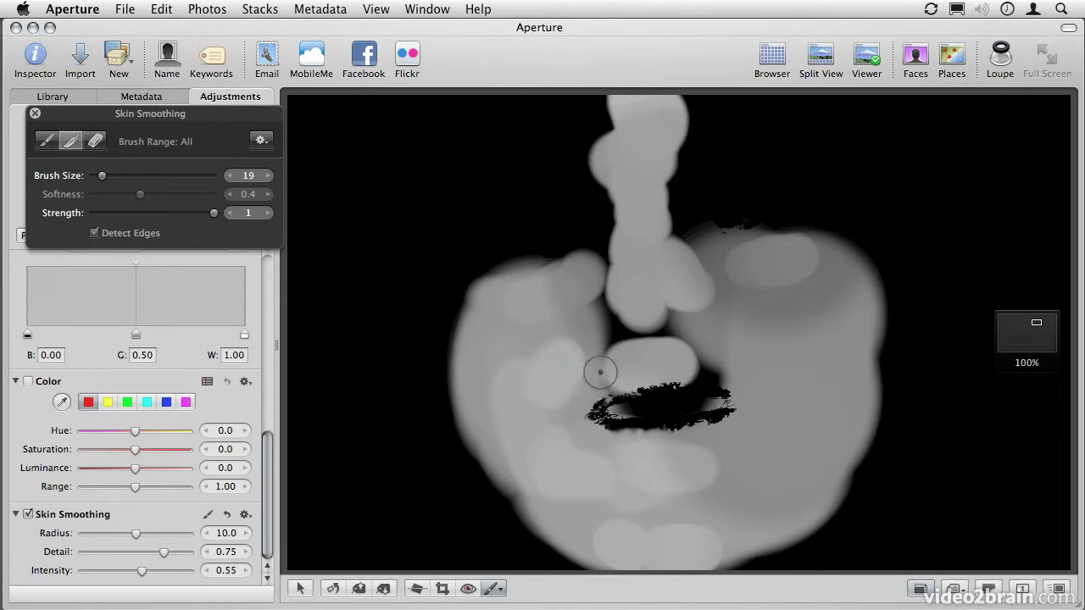
pyautogui.click(261, 137)
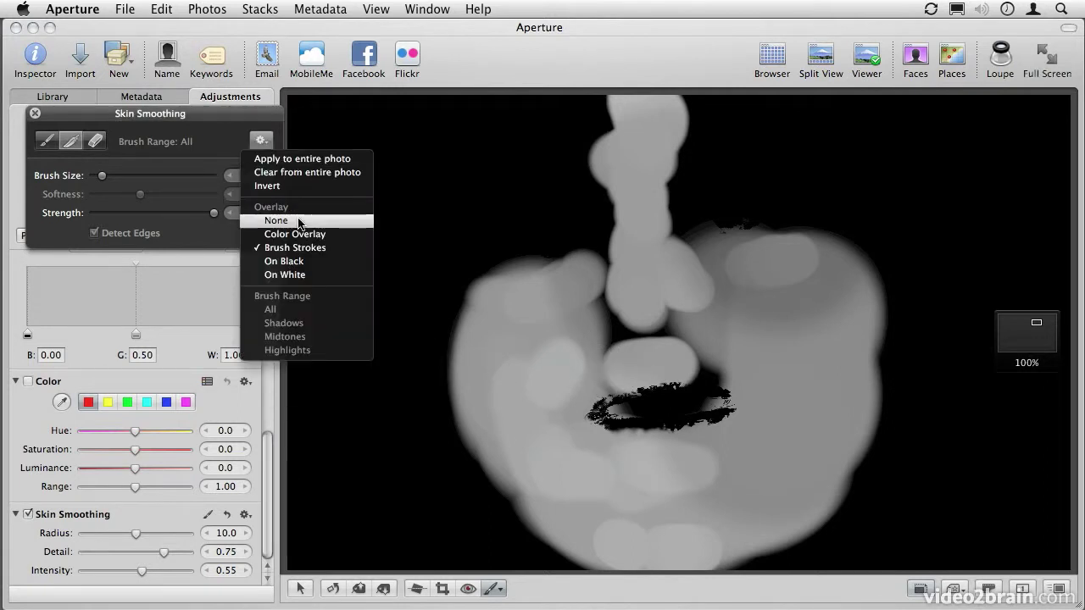
pyautogui.click(299, 244)
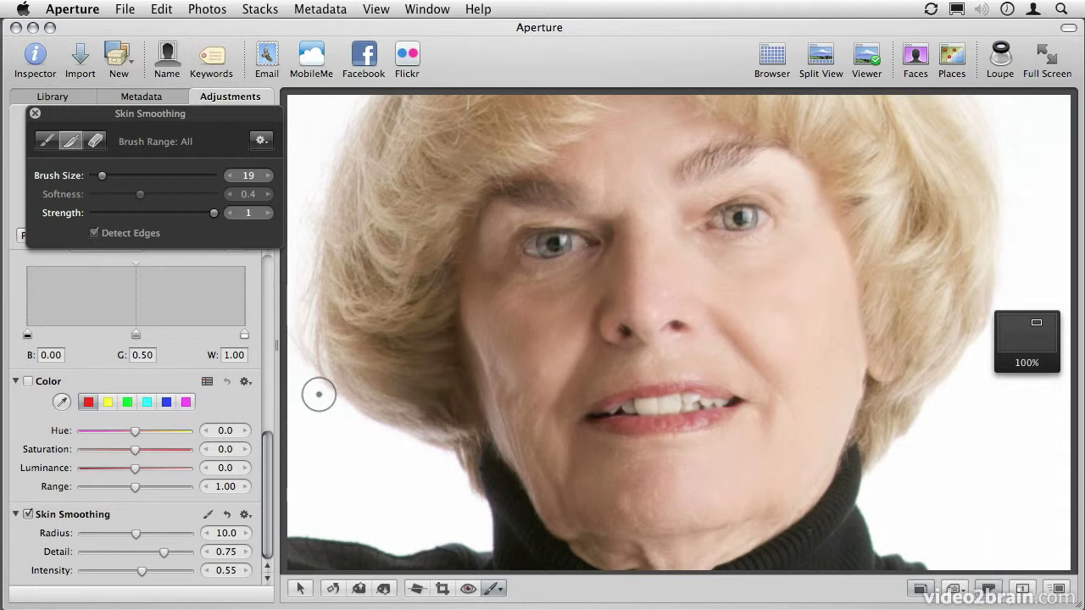
# - Compare the retouched portrait repeatedly with the master image, and view the whole photo
pyautogui.press('m')
pyautogui.press('m')
pyautogui.press('m')
pyautogui.press('m')
pyautogui.press('m')
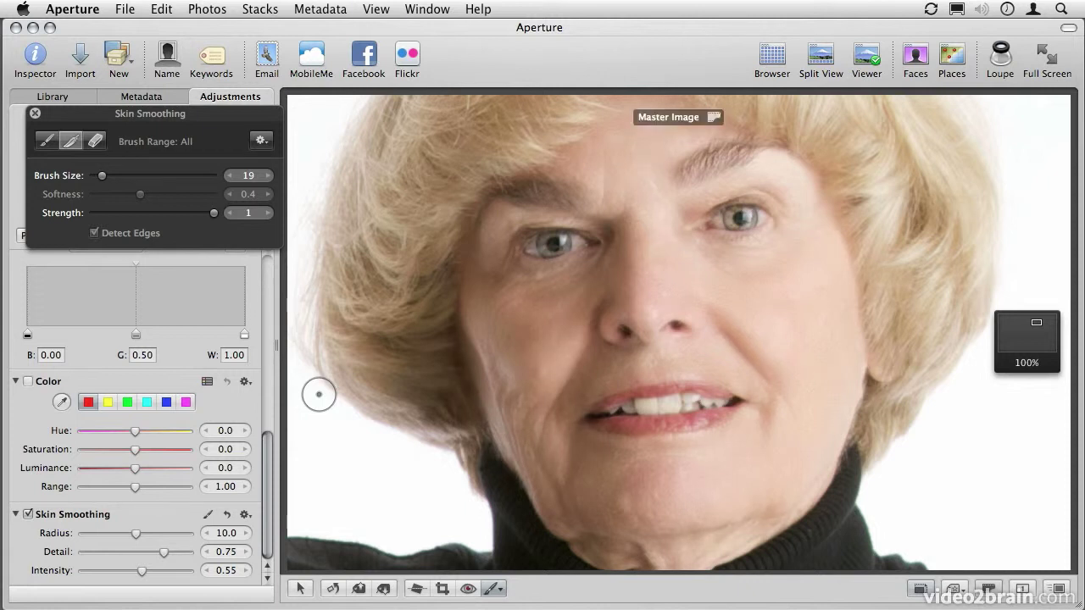
pyautogui.press('m')
pyautogui.press('m')
pyautogui.press('m')
pyautogui.press('m')
pyautogui.press('m')
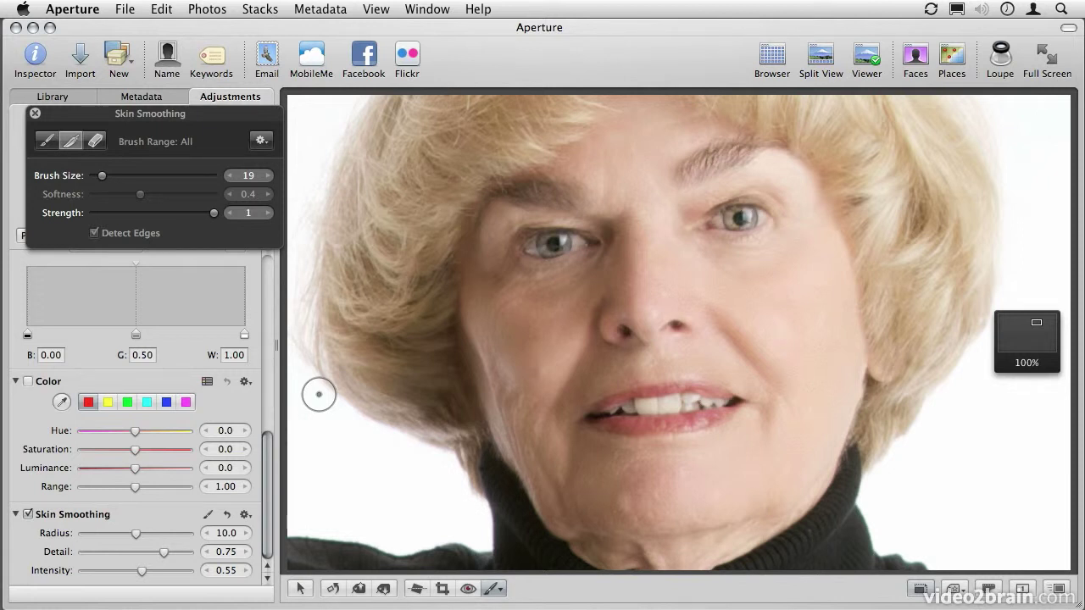
pyautogui.press('z')
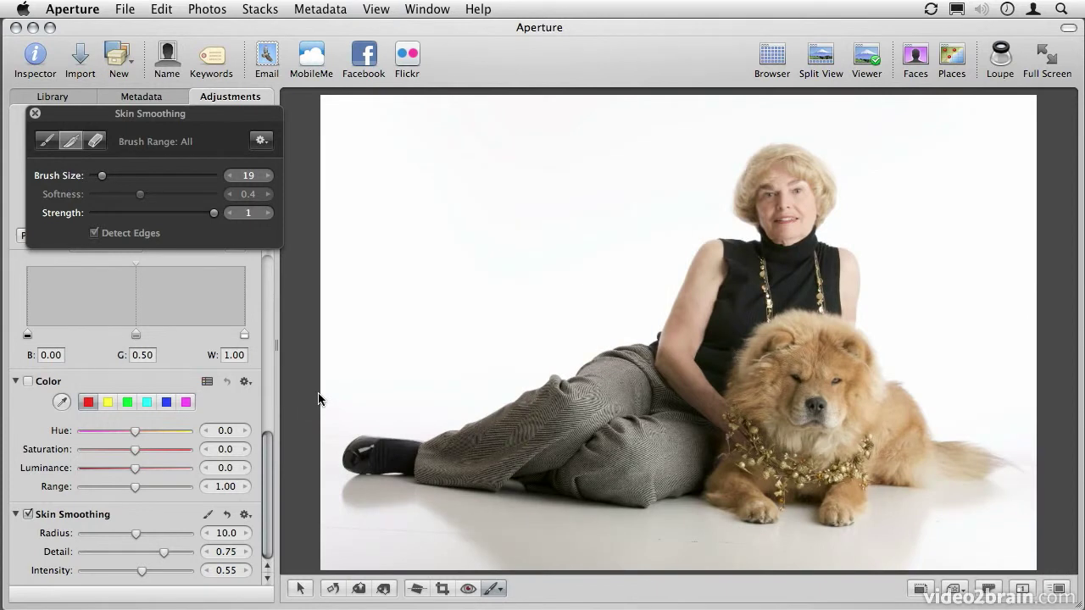